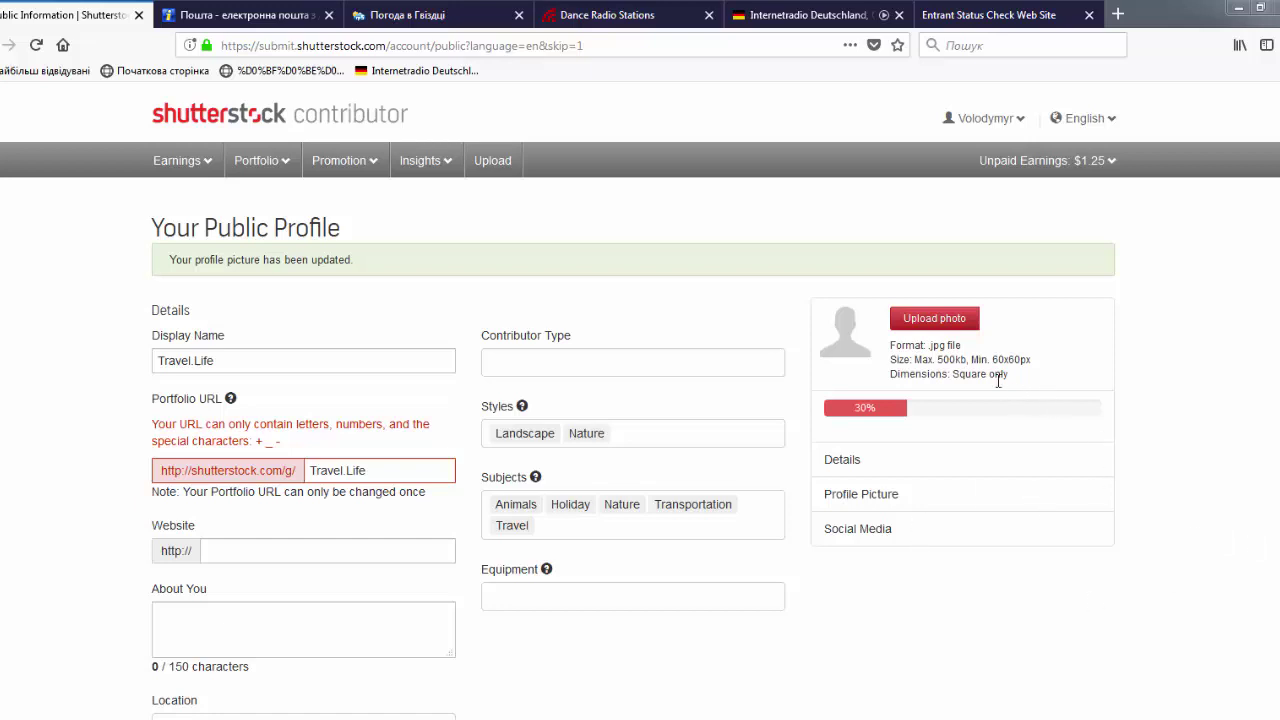
Pick IMG_2586 from the Desktop for upload, then drag IMG_2586 (2) onto Photoshop to open it.
{"action": "left_click", "coordinate": [940, 322]}
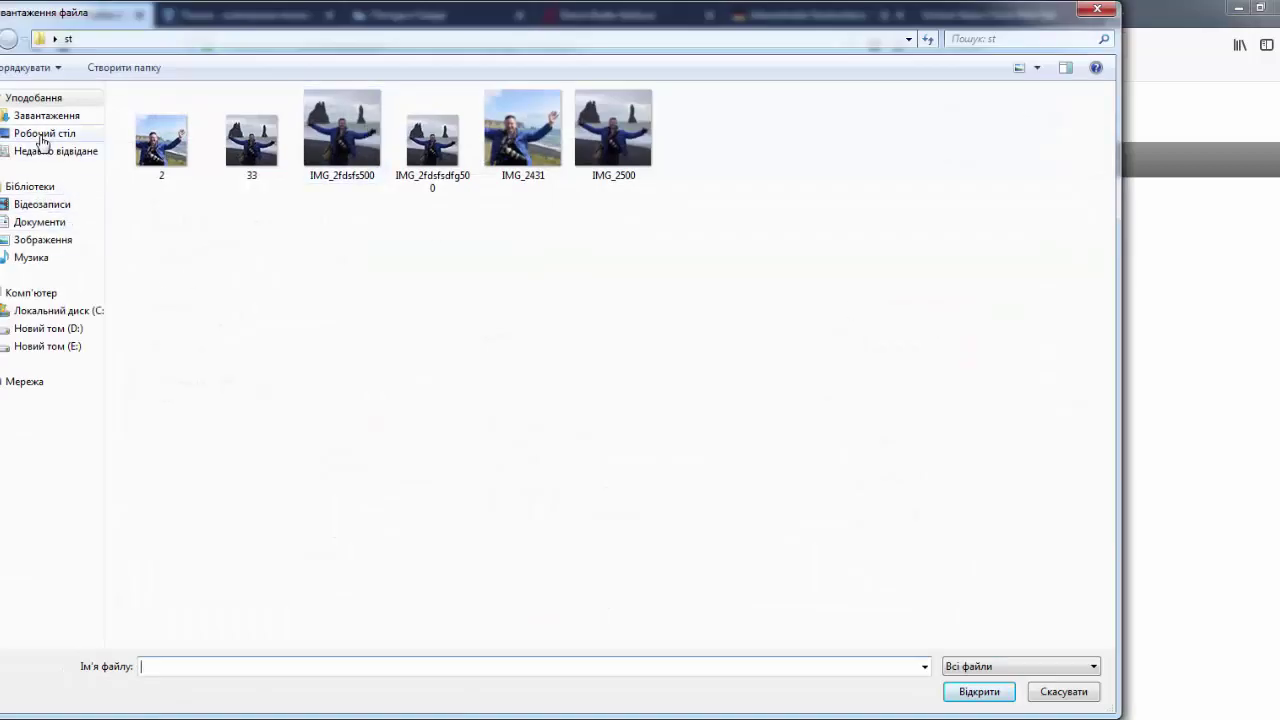
{"action": "left_click", "coordinate": [50, 133]}
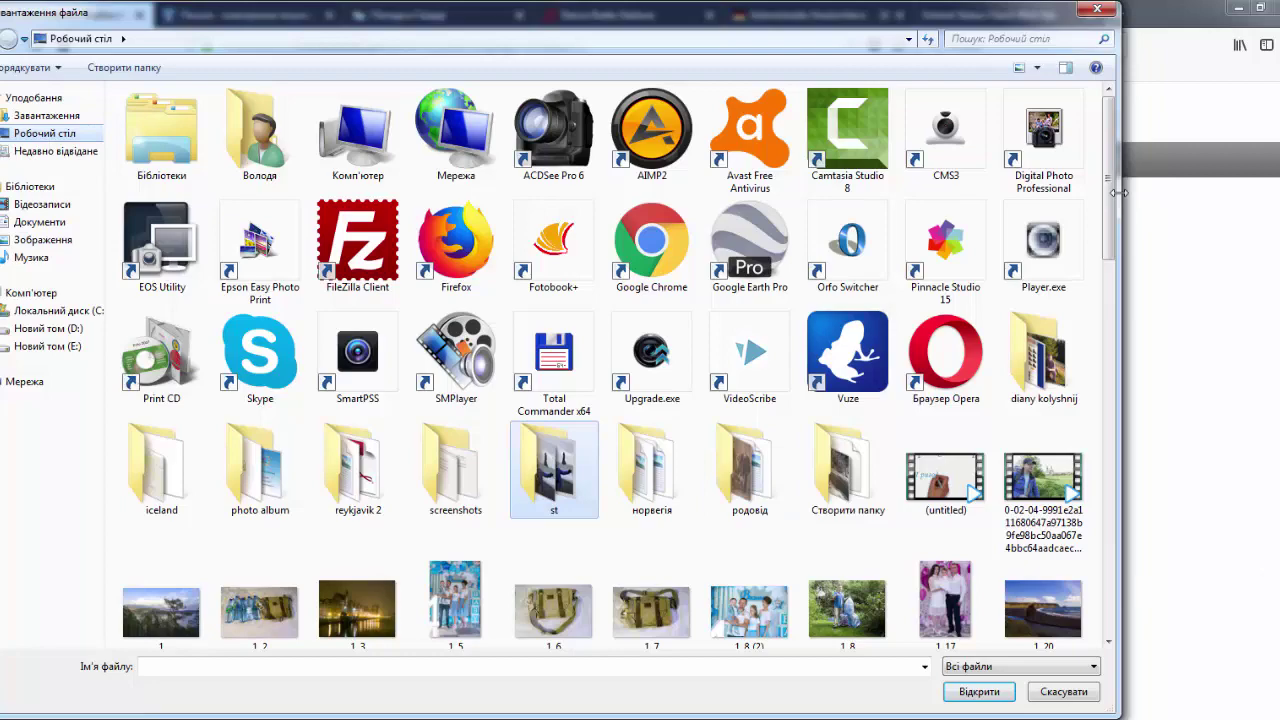
{"action": "left_click_drag", "start_coordinate": [1107, 197], "coordinate": [1115, 450]}
{"action": "double_click", "coordinate": [946, 470]}
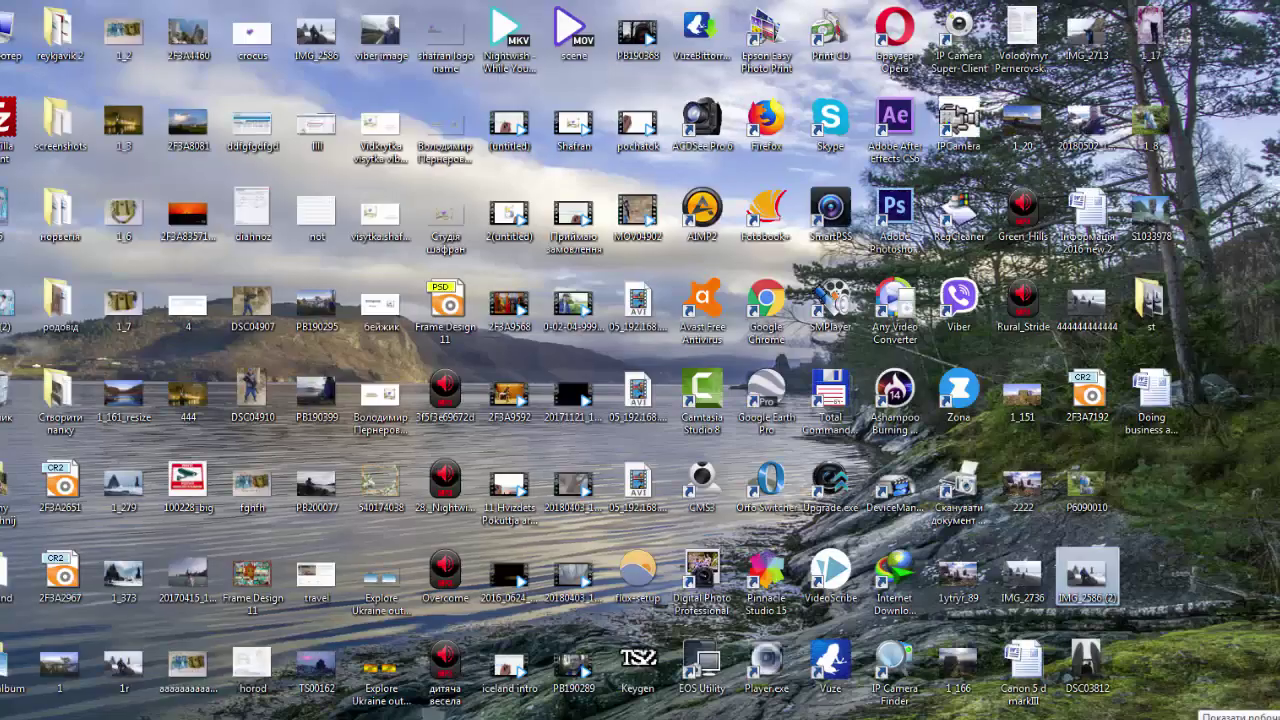
{"action": "left_click", "coordinate": [1238, 8]}
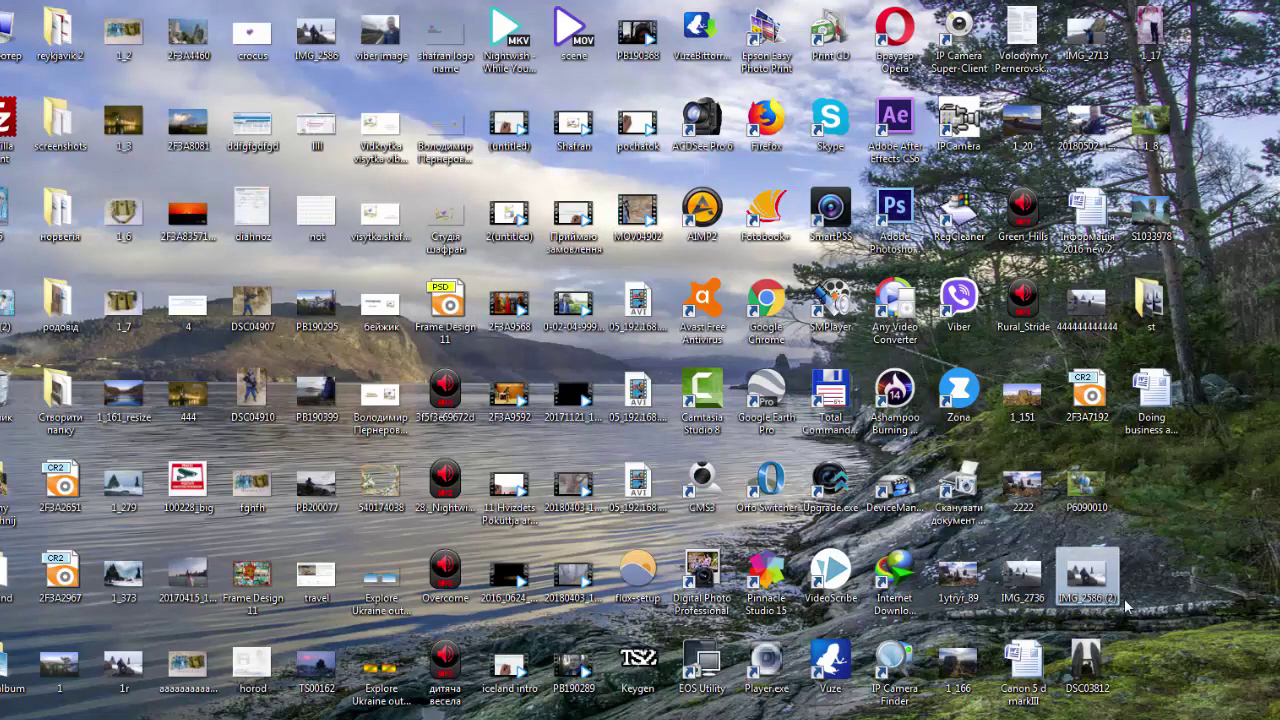
{"action": "mouse_move", "coordinate": [1090, 580]}
{"action": "left_mouse_down"}
{"action": "mouse_move", "coordinate": [412, 603]}
{"action": "mouse_move", "coordinate": [142, 676]}
{"action": "mouse_move", "coordinate": [323, 396]}
{"action": "left_mouse_up"}
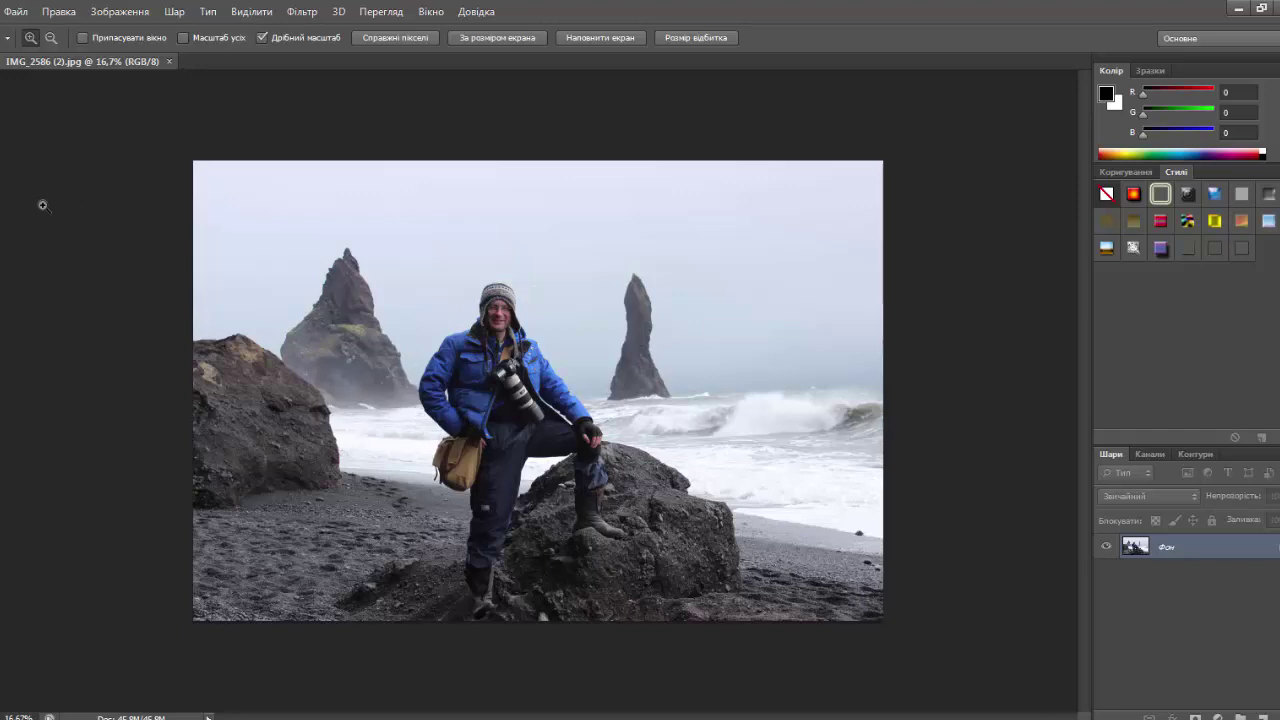
With the Crop tool, pull the left and right crop edges inward around the man.
{"action": "key", "text": "c"}
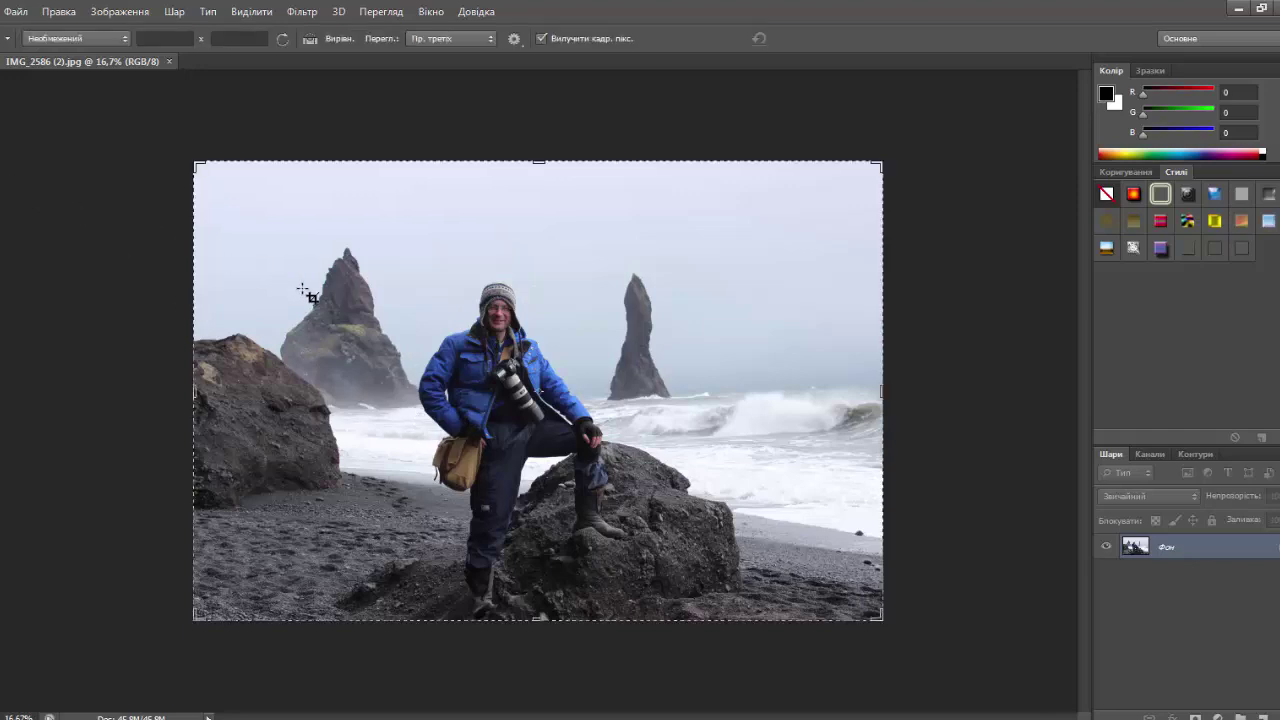
{"action": "mouse_move", "coordinate": [194, 394]}
{"action": "left_mouse_down"}
{"action": "mouse_move", "coordinate": [288, 397]}
{"action": "mouse_move", "coordinate": [236, 396]}
{"action": "left_mouse_up"}
{"action": "left_click_drag", "start_coordinate": [843, 391], "coordinate": [776, 387]}
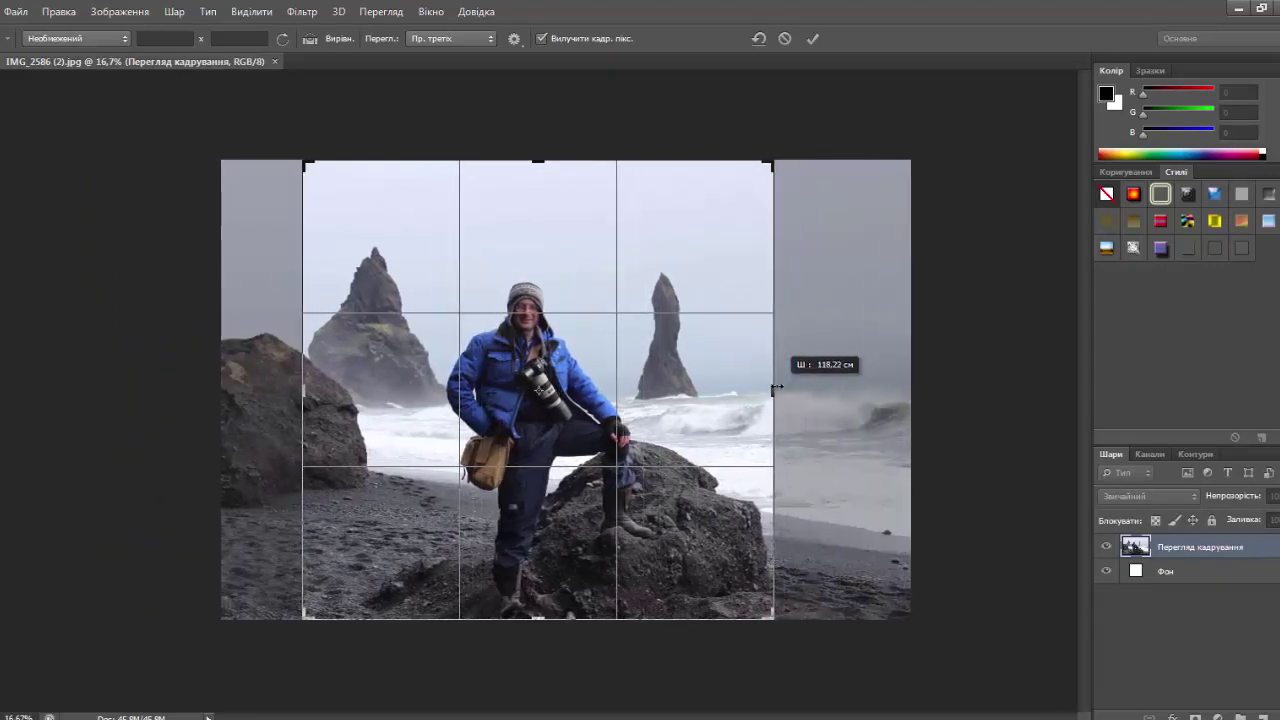
{"action": "left_click_drag", "start_coordinate": [776, 387], "coordinate": [772, 387]}
{"action": "left_click_drag", "start_coordinate": [539, 390], "coordinate": [534, 390]}
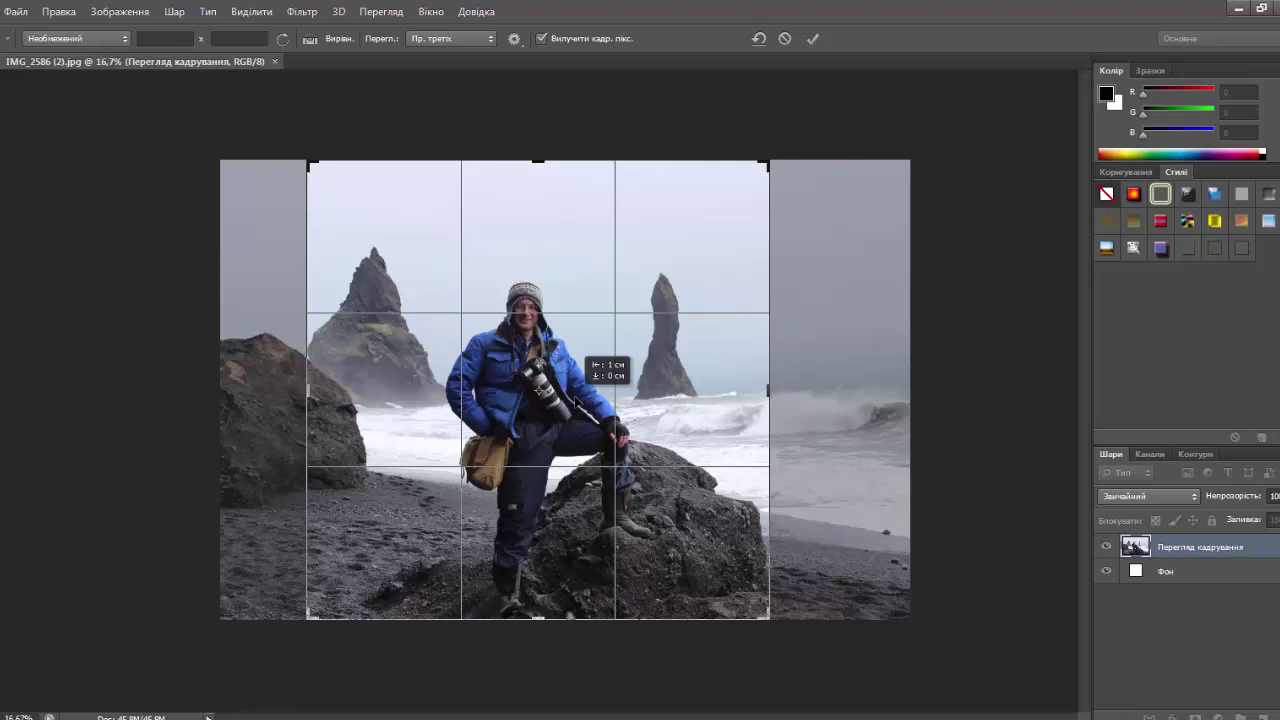
{"action": "left_click_drag", "start_coordinate": [539, 390], "coordinate": [547, 390]}
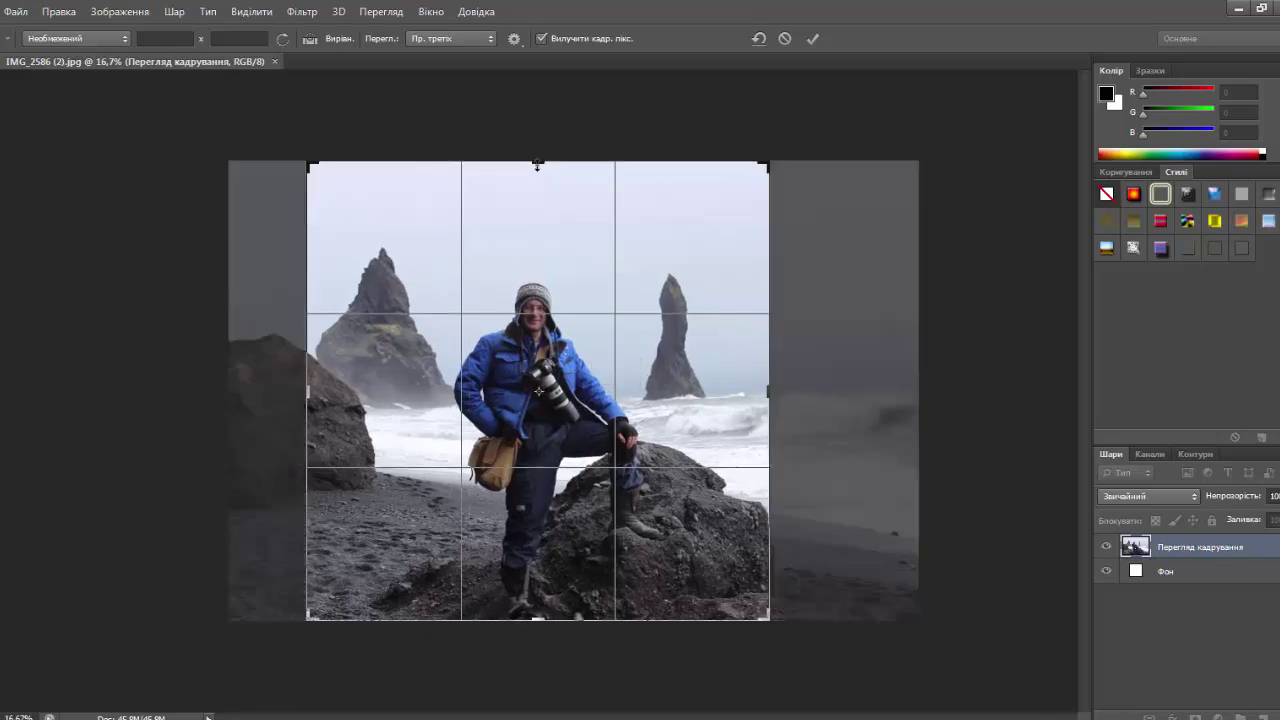
Lower the top edge to square the crop and centre the man inside it.
{"action": "left_click_drag", "start_coordinate": [537, 165], "coordinate": [537, 182]}
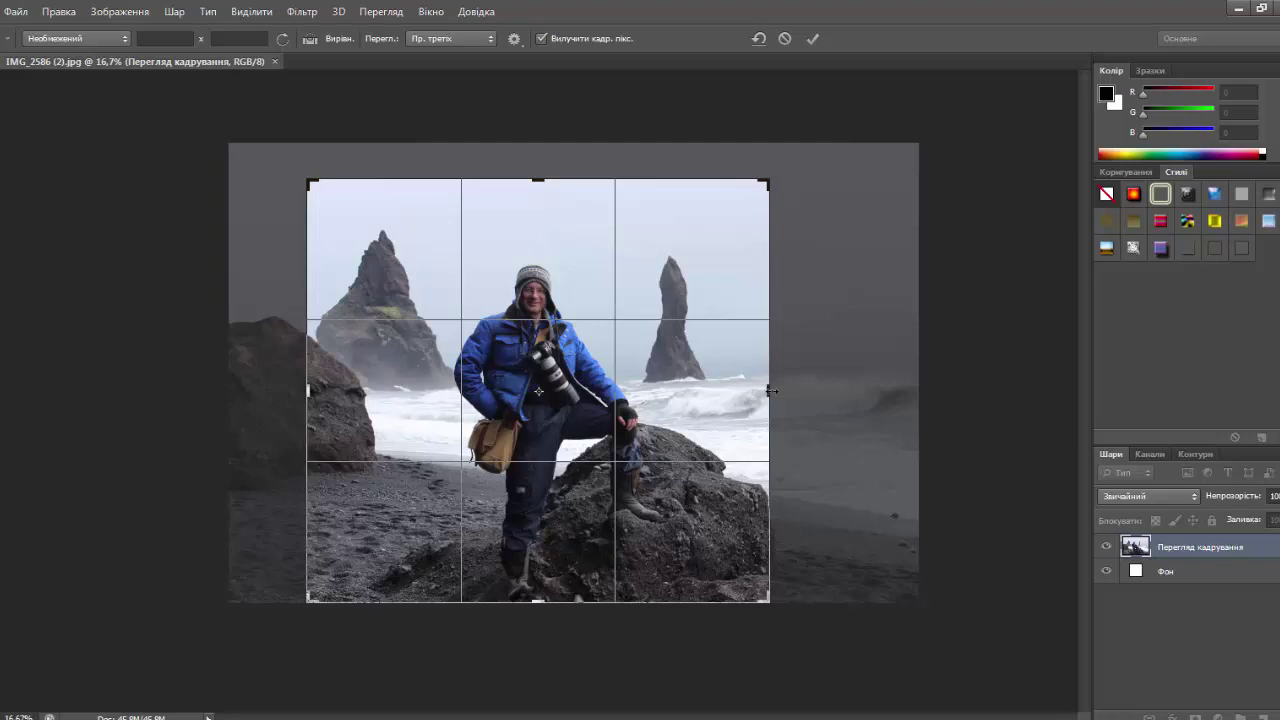
{"action": "left_click_drag", "start_coordinate": [768, 390], "coordinate": [771, 391]}
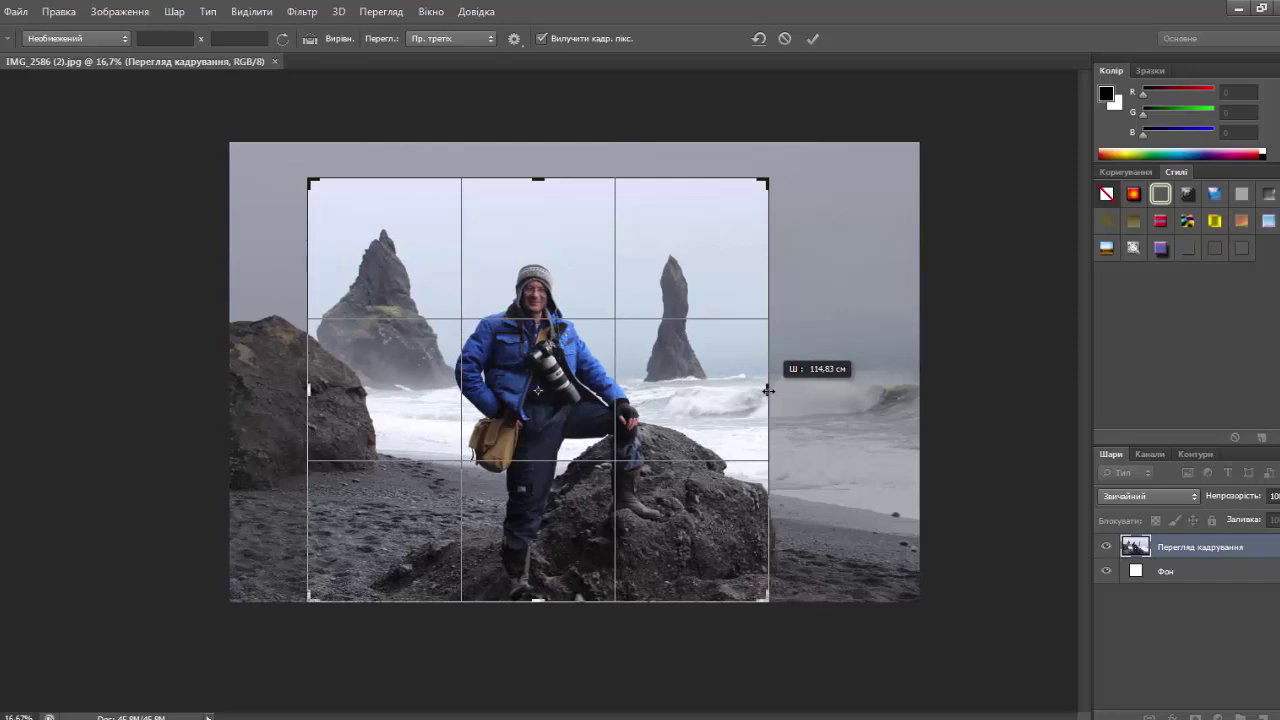
{"action": "left_click_drag", "start_coordinate": [771, 391], "coordinate": [752, 391]}
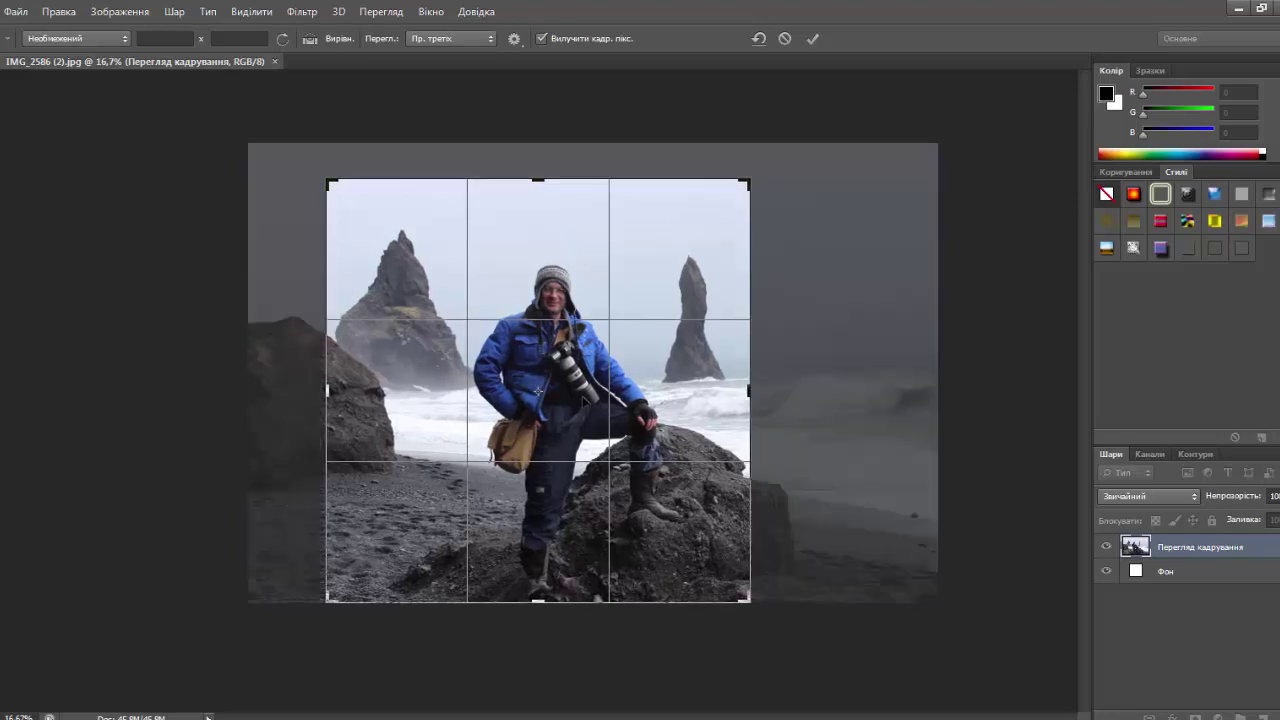
{"action": "left_click_drag", "start_coordinate": [585, 401], "coordinate": [547, 403]}
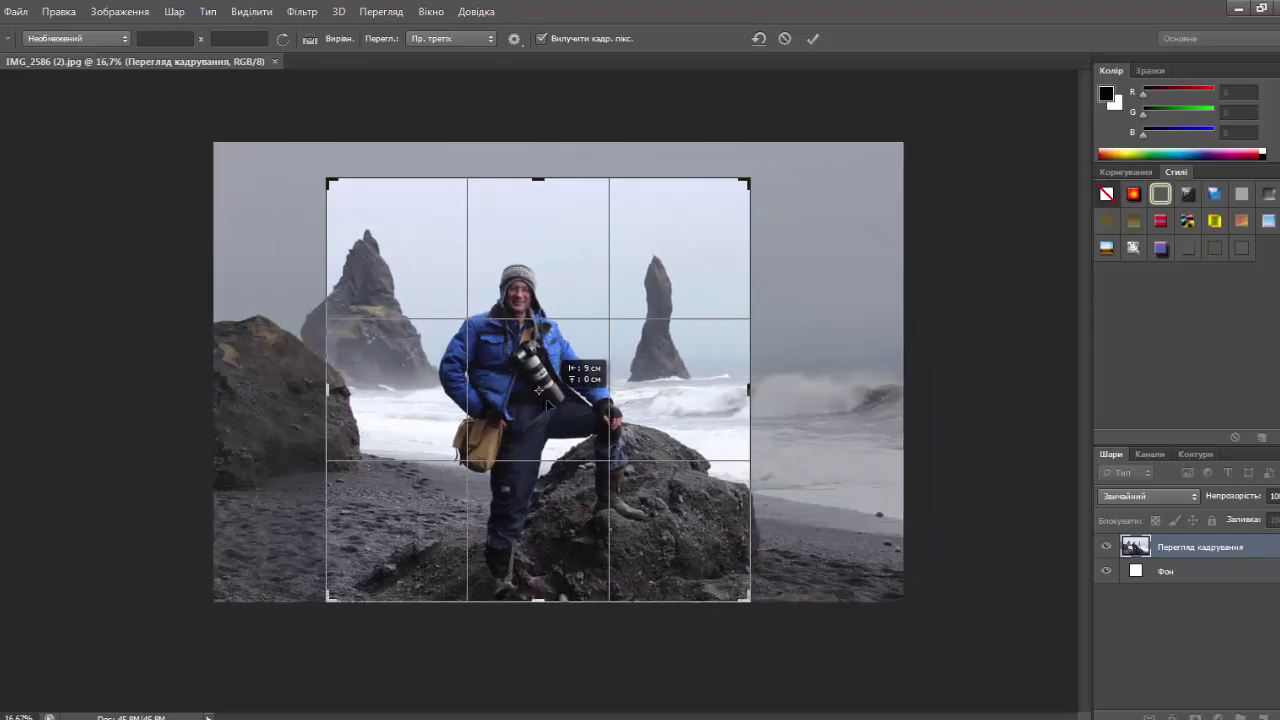
{"action": "left_click_drag", "start_coordinate": [547, 403], "coordinate": [547, 403]}
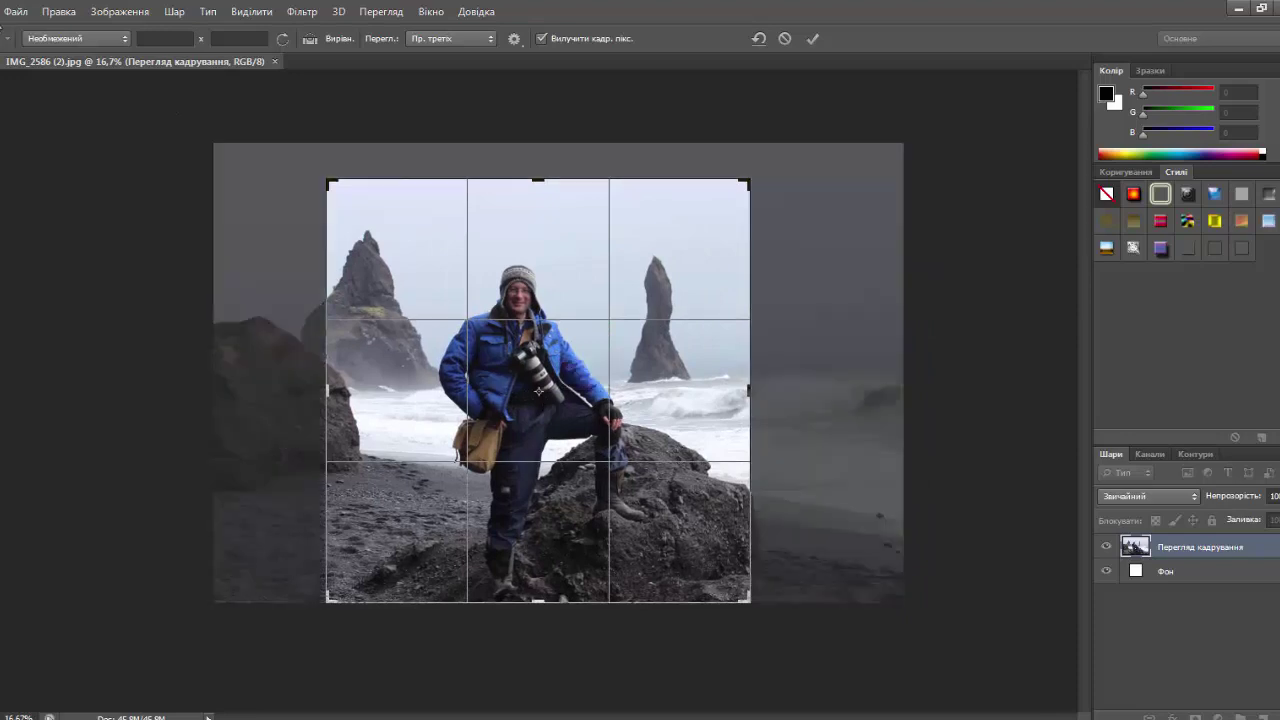
{"action": "left_click", "coordinate": [14, 11]}
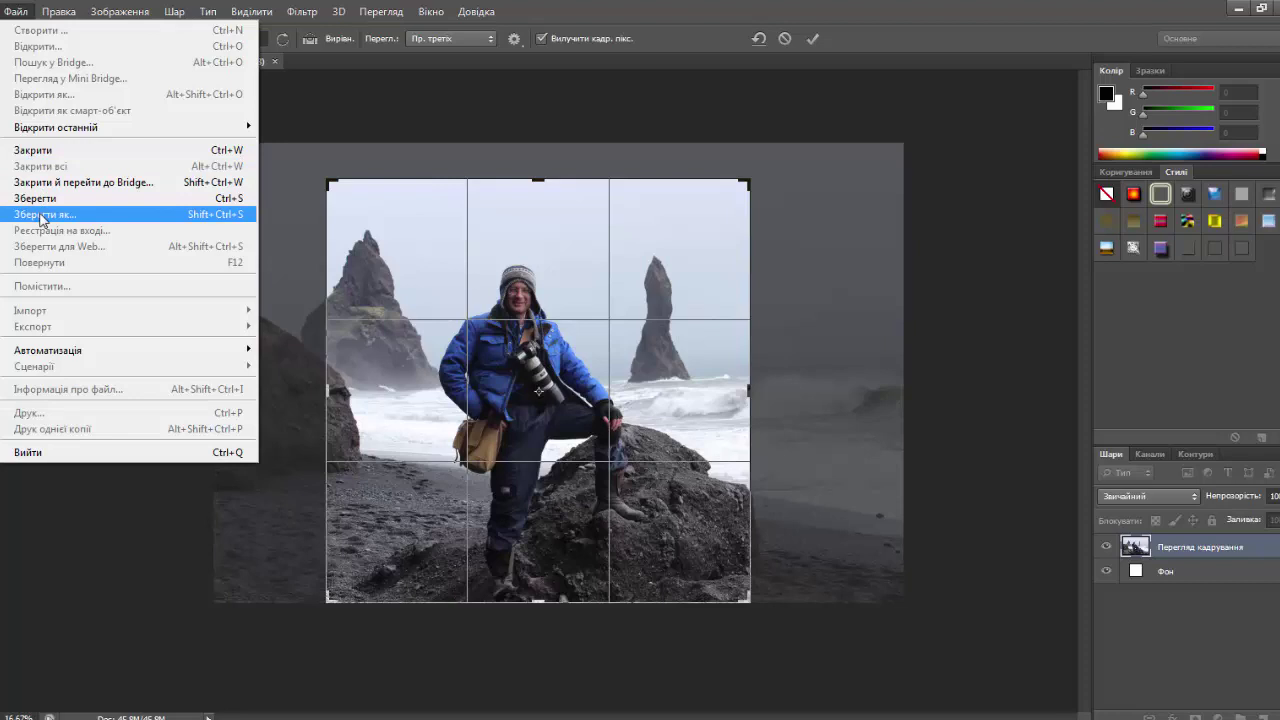
Apply the crop and set the st folder as the Save As location.
{"action": "left_click", "coordinate": [42, 216]}
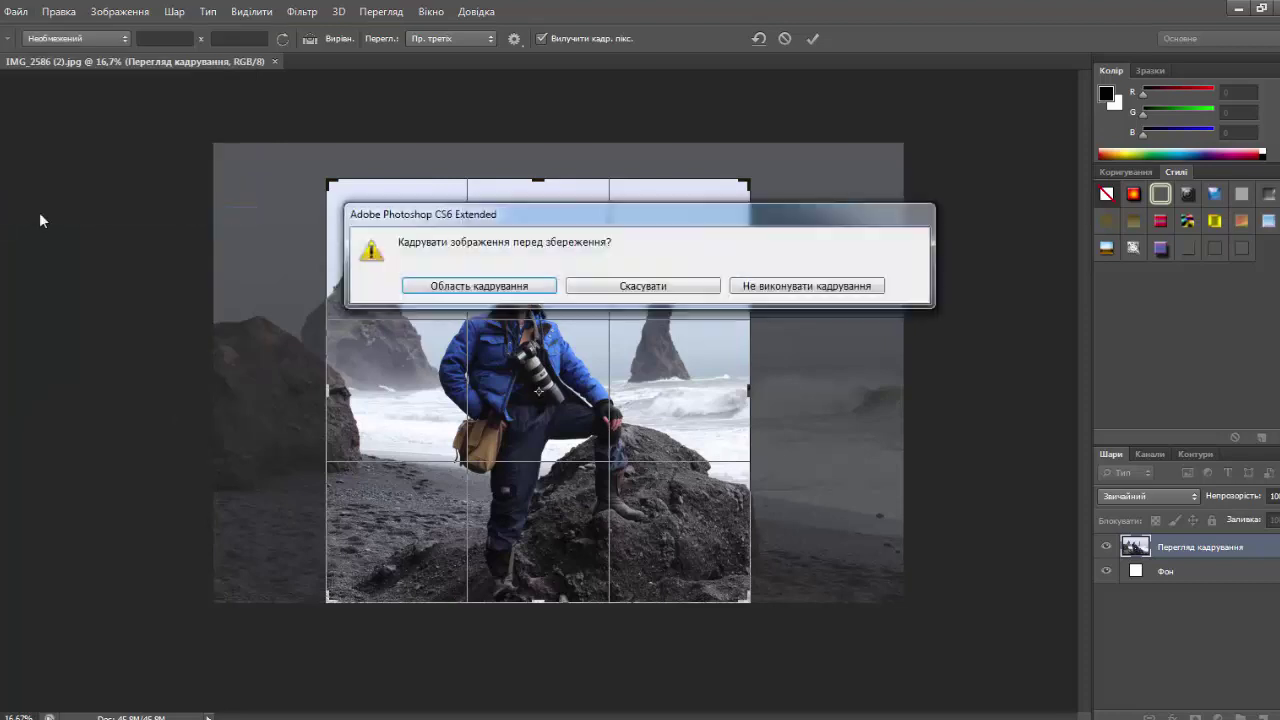
{"action": "left_click", "coordinate": [519, 288]}
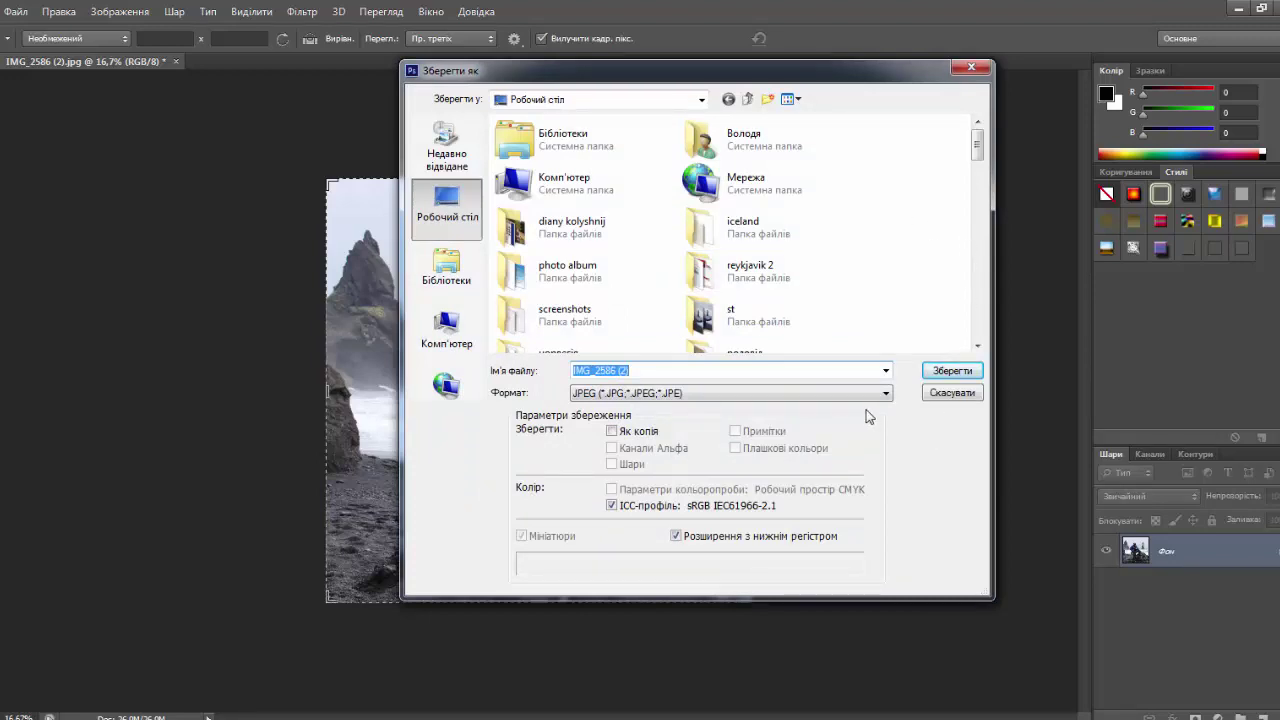
{"action": "double_click", "coordinate": [726, 279]}
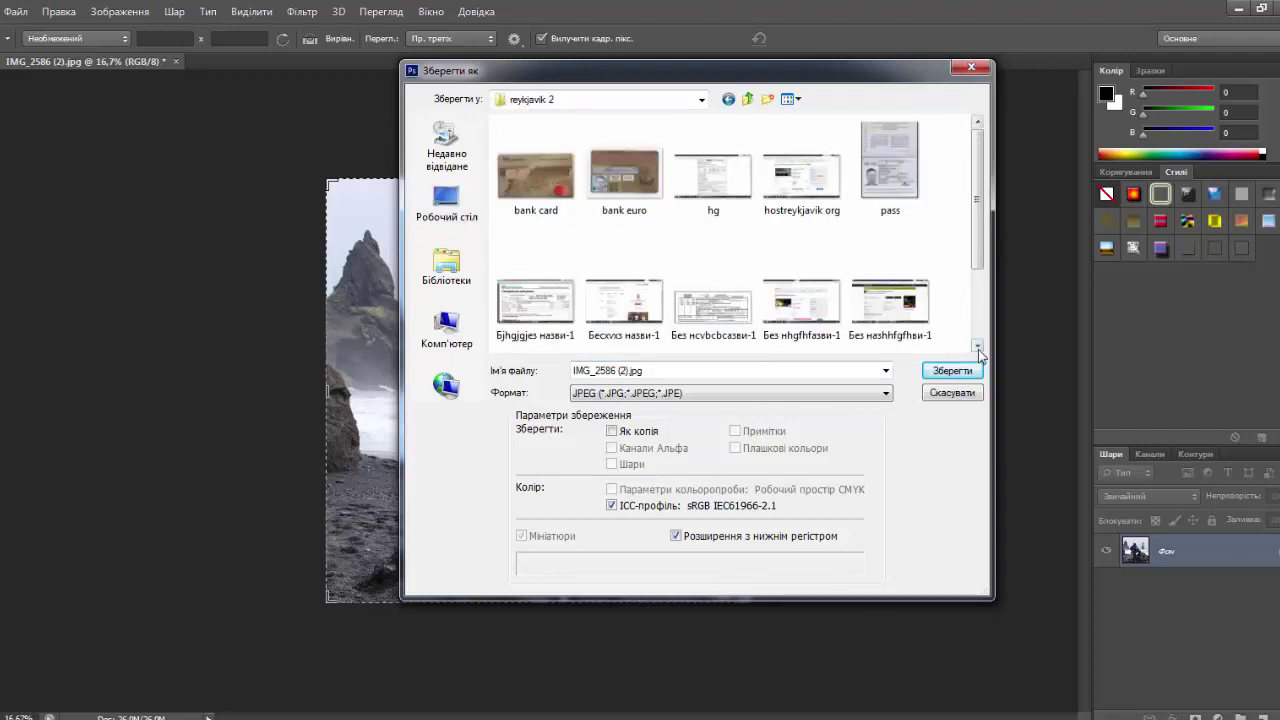
{"action": "left_click", "coordinate": [748, 99]}
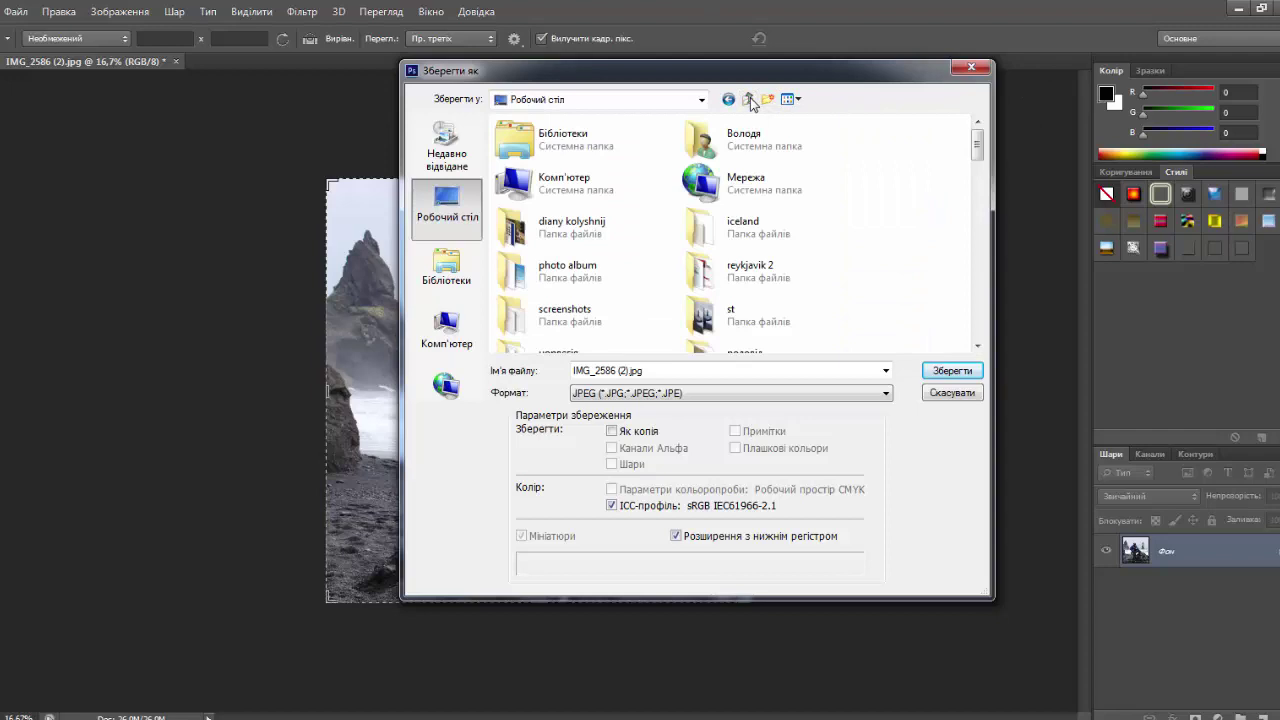
{"action": "double_click", "coordinate": [795, 318]}
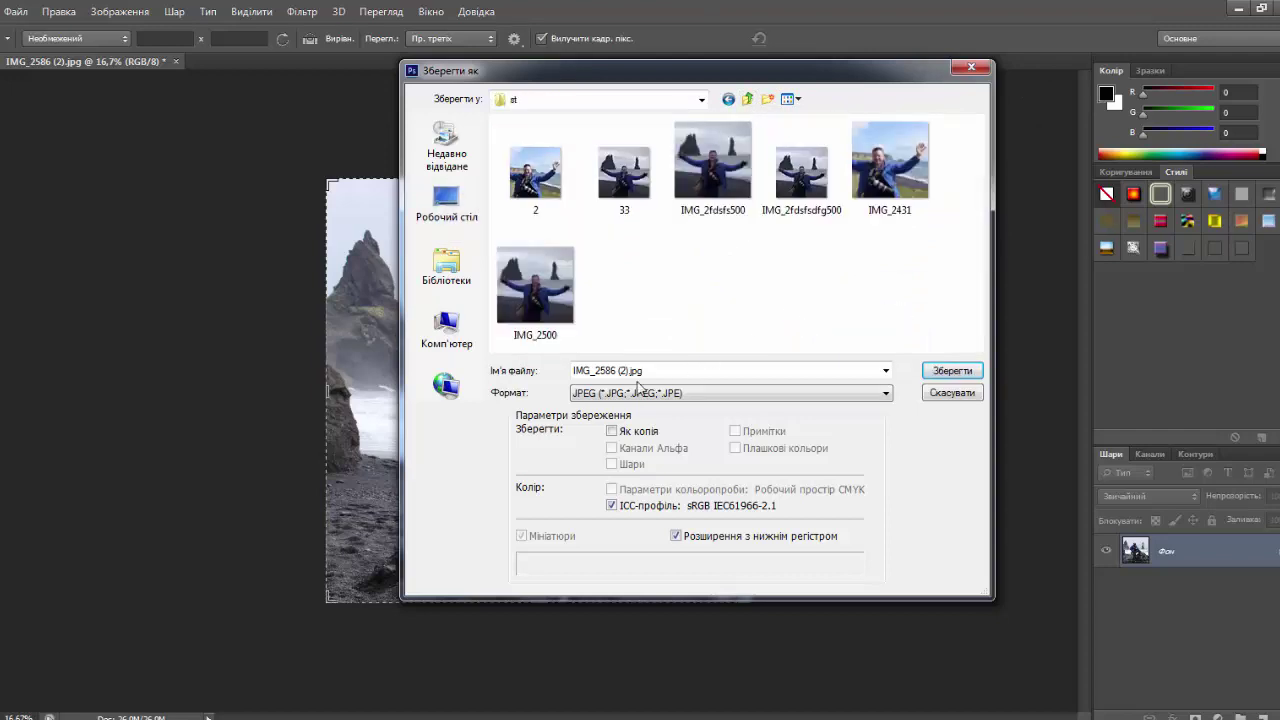
Save the crop as JPEG 121212IMG_2586 (2).jpg at maximum quality 12.
{"action": "double_click", "coordinate": [600, 371]}
{"action": "left_click_drag", "start_coordinate": [590, 371], "coordinate": [571, 374]}
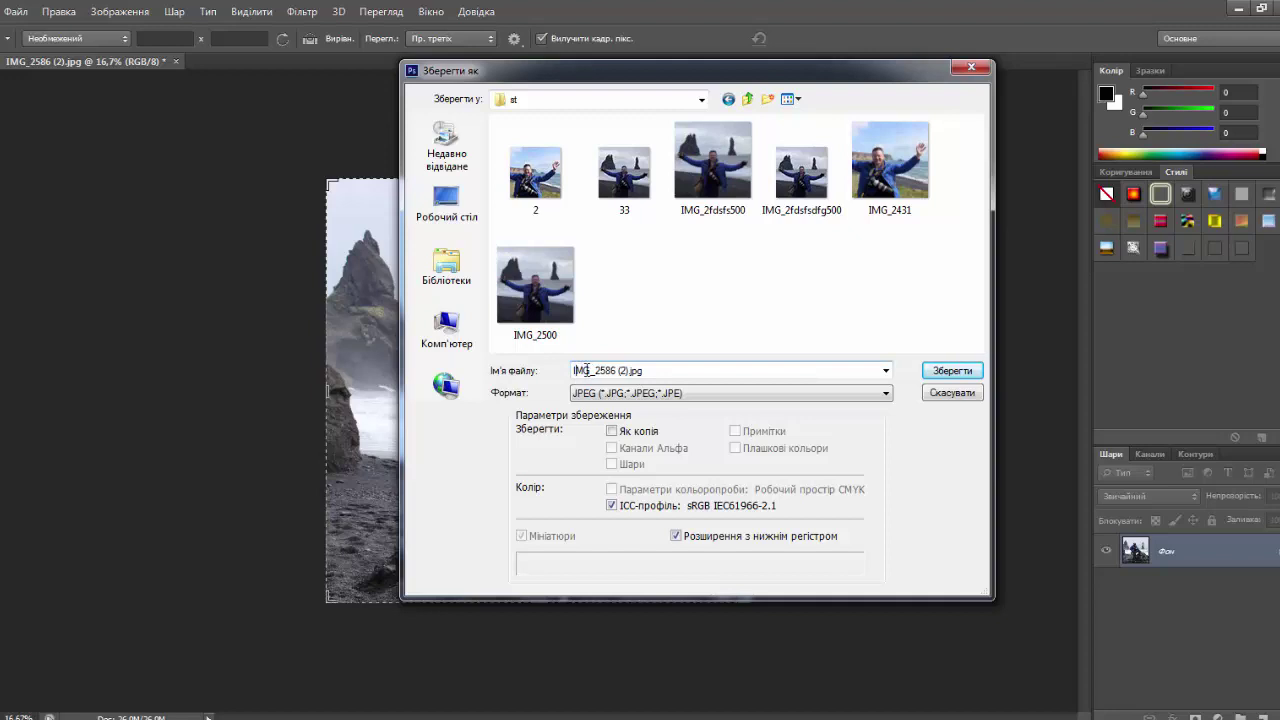
{"action": "type", "text": "121"}
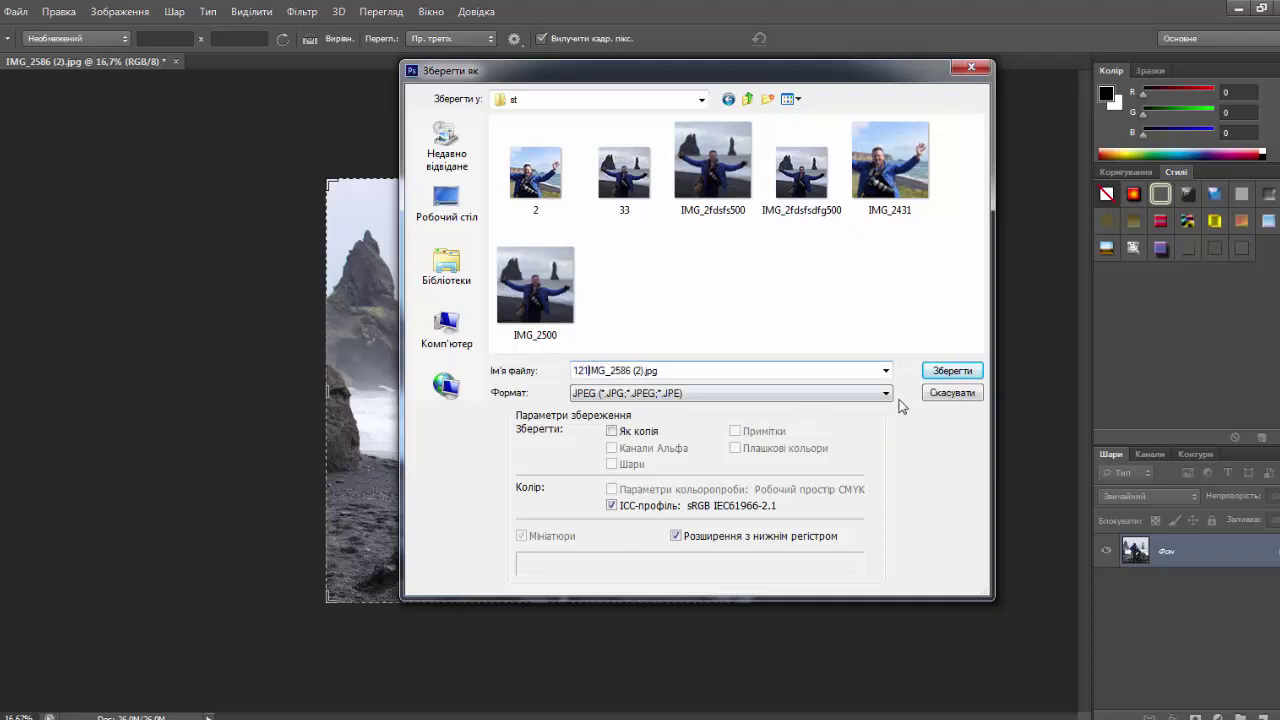
{"action": "type", "text": "212"}
{"action": "left_click", "coordinate": [952, 371]}
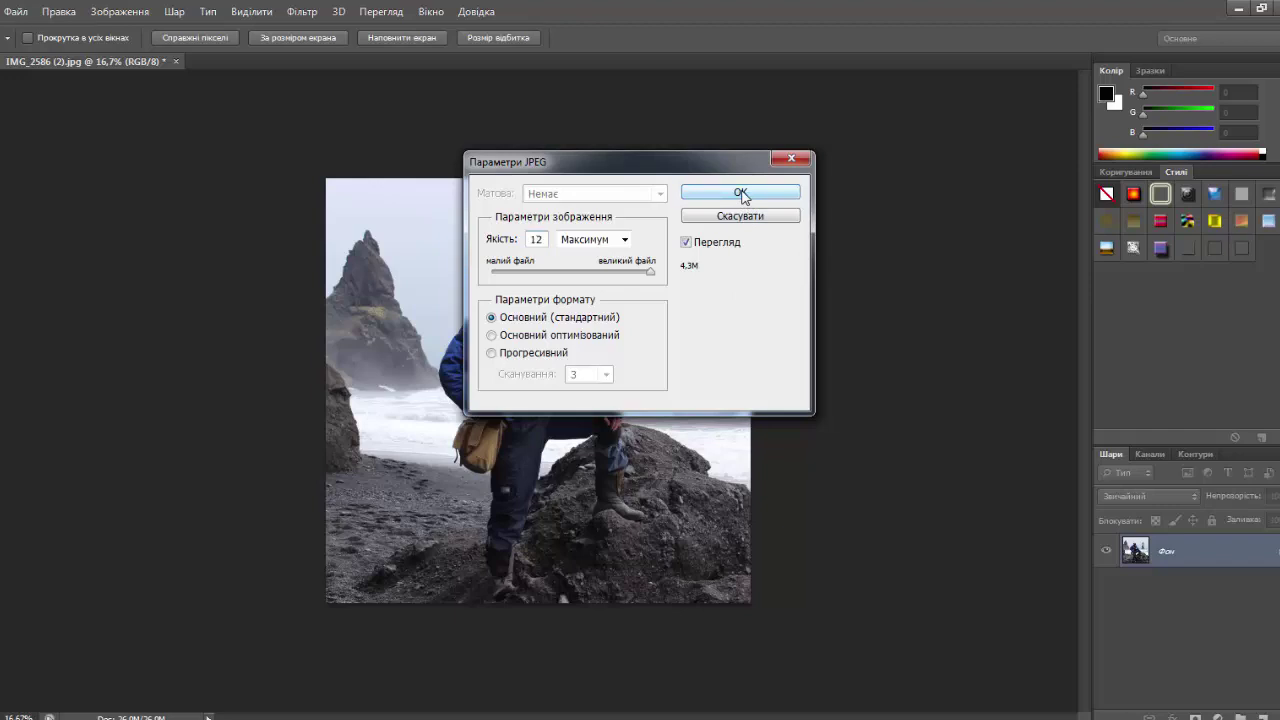
{"action": "left_click", "coordinate": [741, 192]}
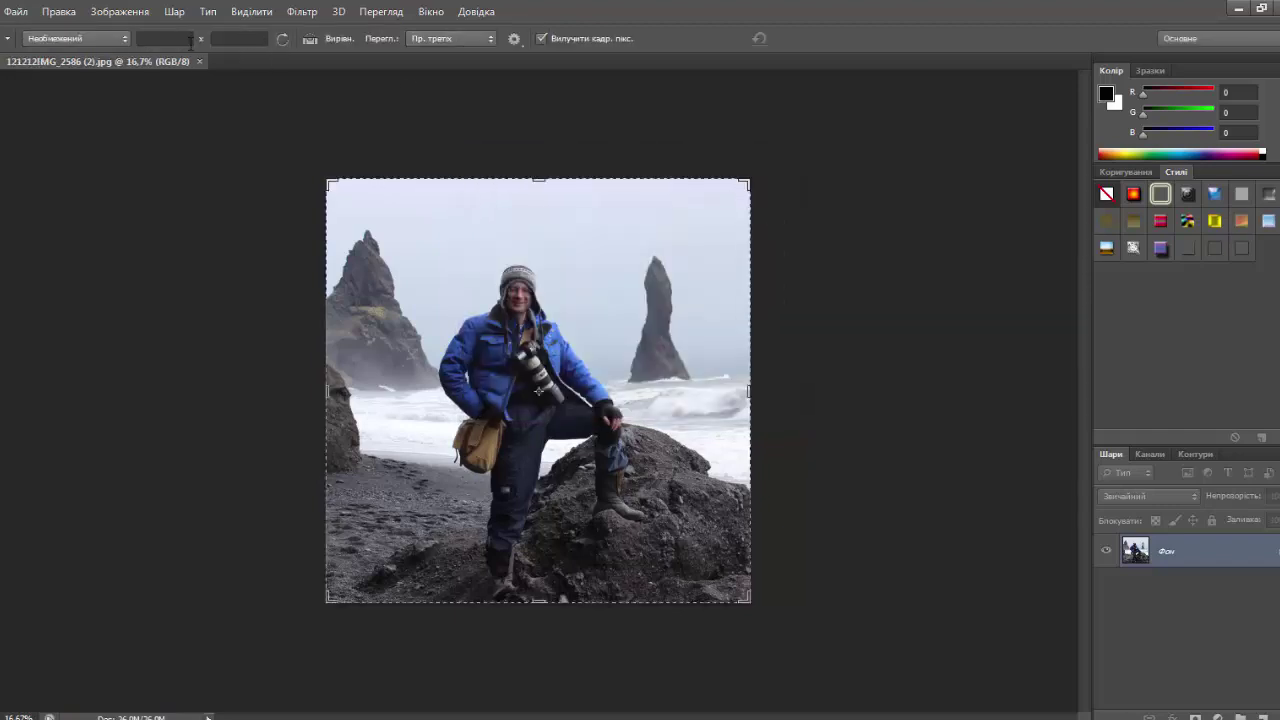
Set Image Size width to 60 px so the photo becomes 60 × 60 pixels.
{"action": "left_click", "coordinate": [123, 13]}
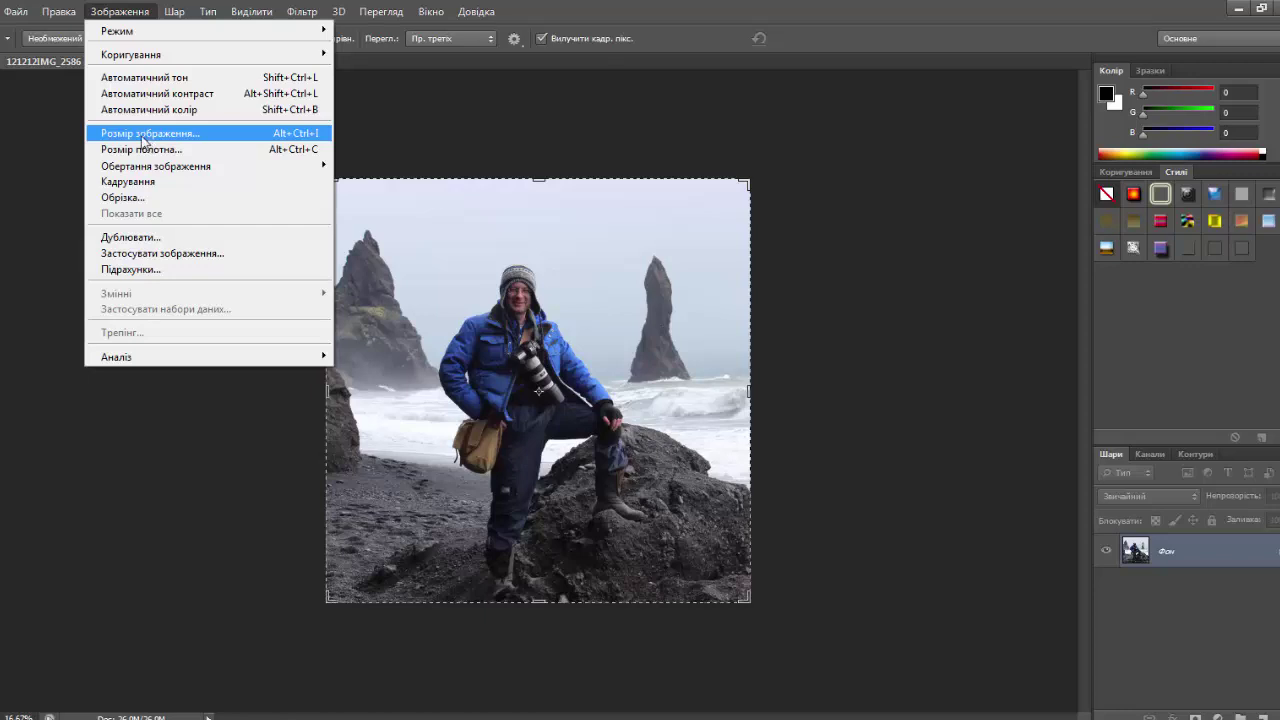
{"action": "left_click", "coordinate": [144, 137]}
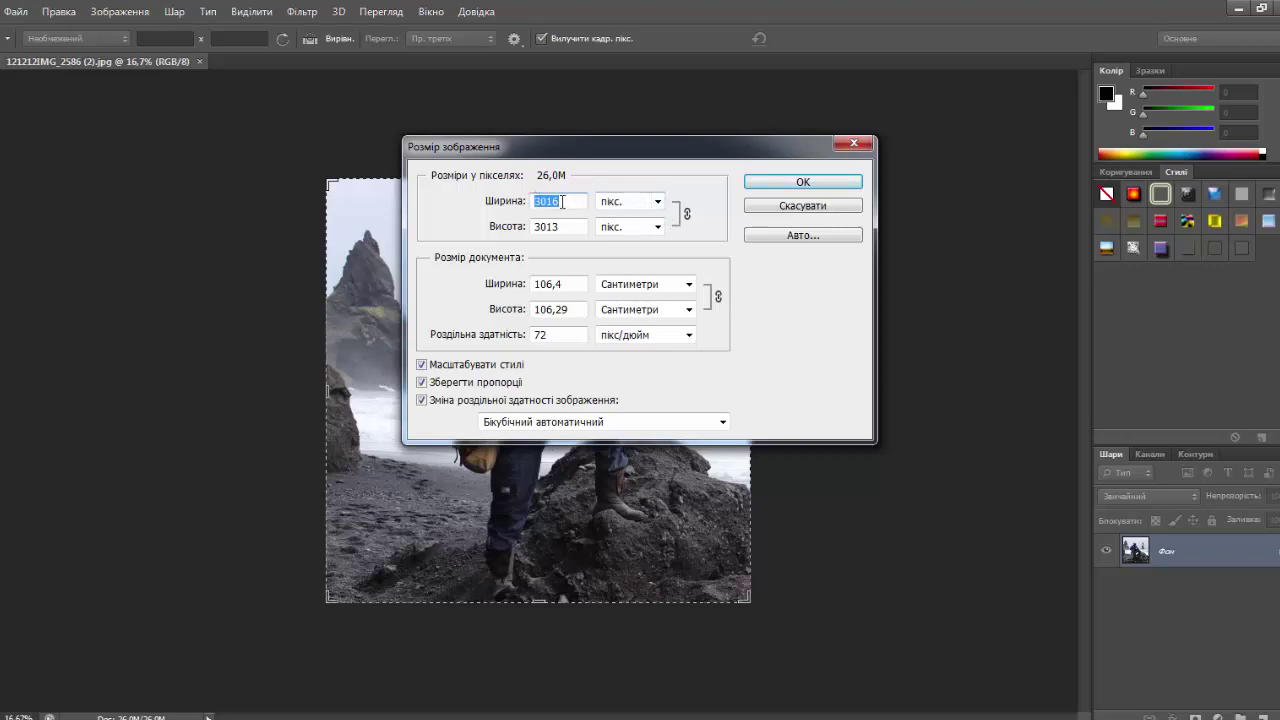
{"action": "type", "text": "60"}
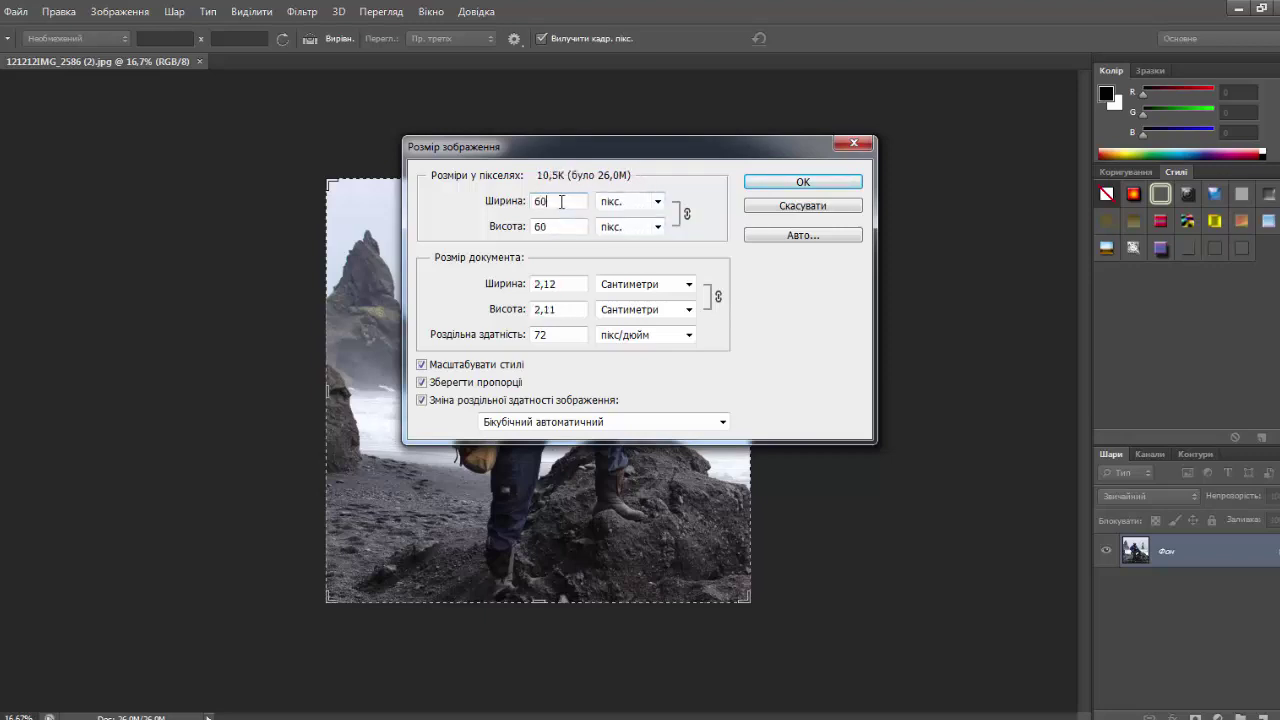
{"action": "left_click", "coordinate": [817, 186]}
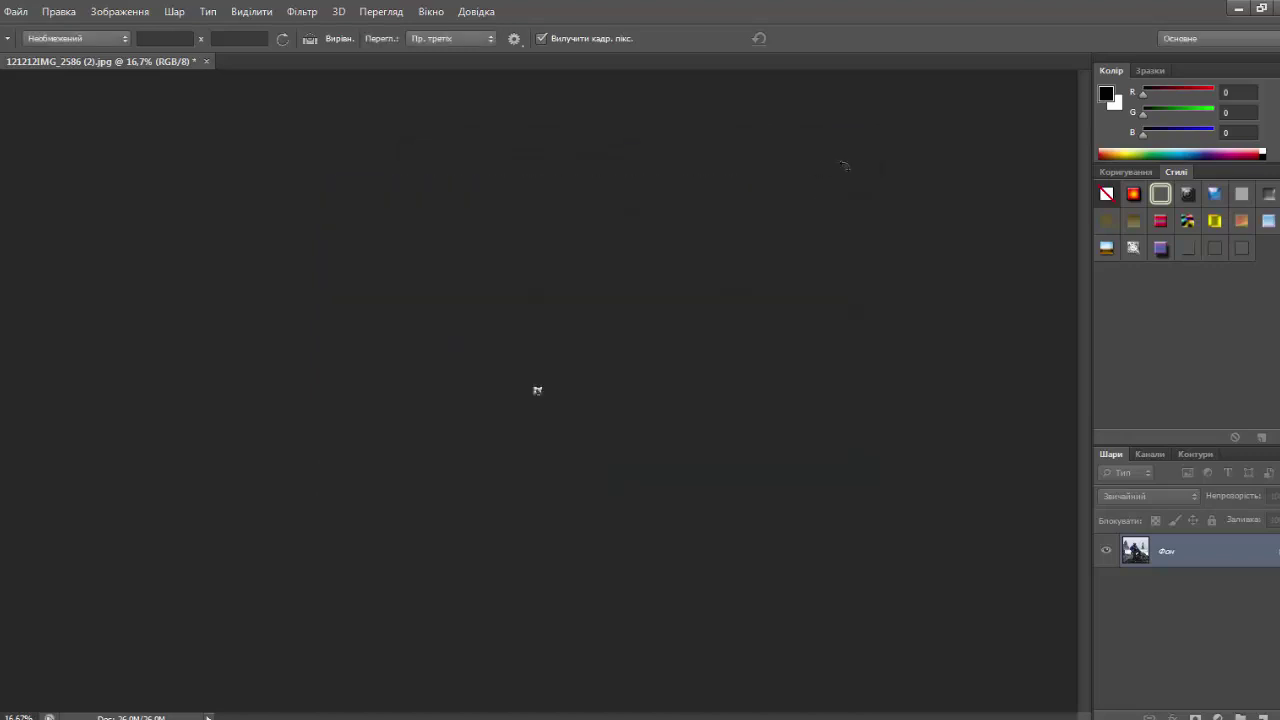
Zoom in on the tiny photo and start Save As, declining to overwrite the existing file.
{"action": "key", "text": "z"}
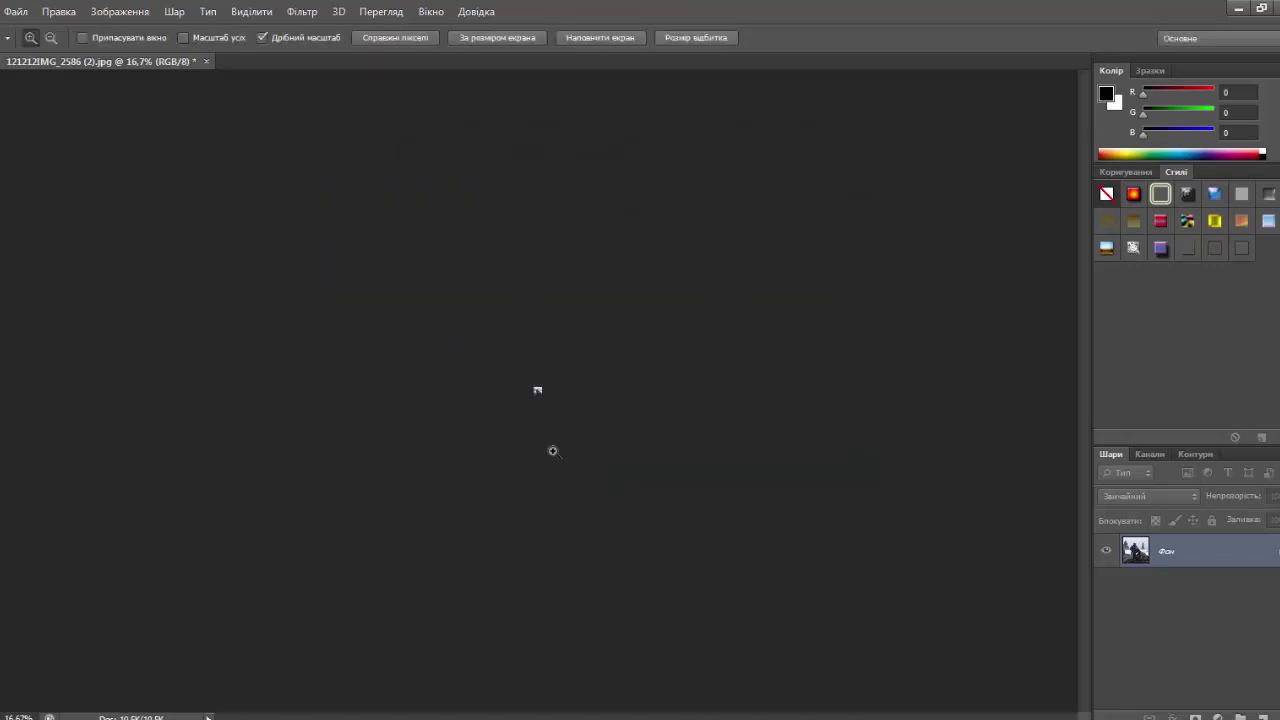
{"action": "left_click_drag", "start_coordinate": [539, 392], "coordinate": [540, 392]}
{"action": "left_click", "coordinate": [540, 392]}
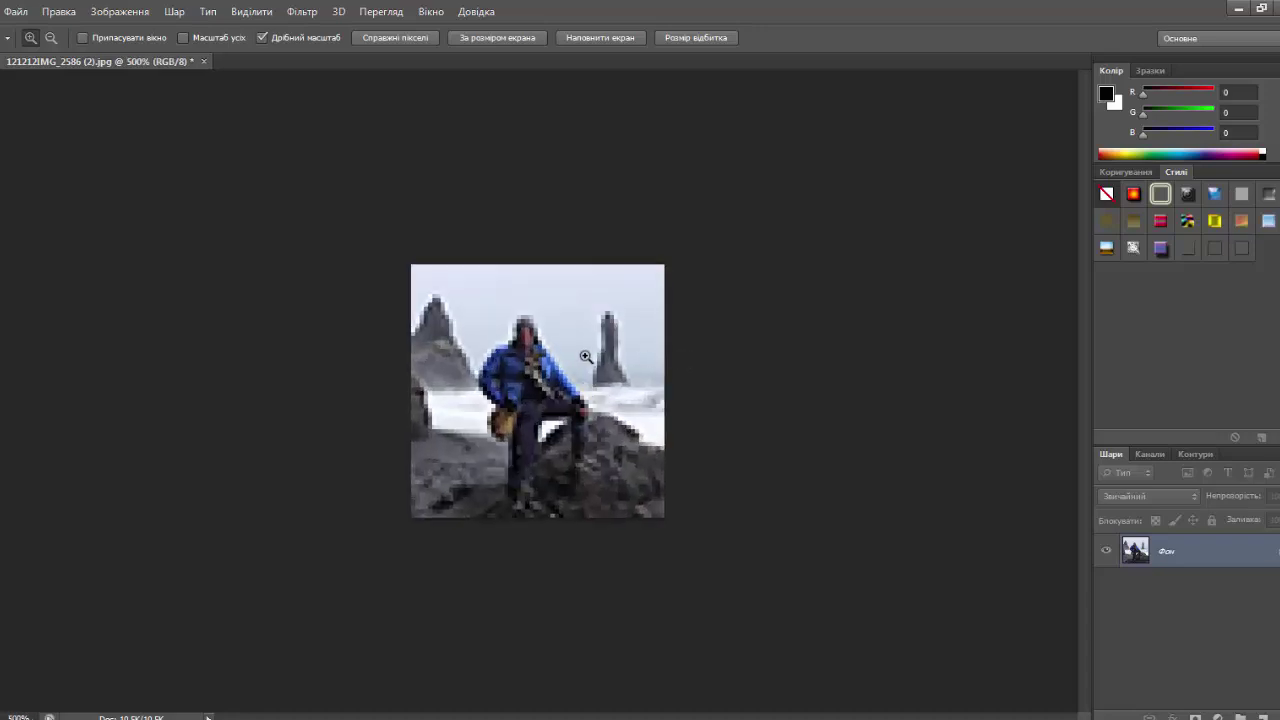
{"action": "left_click", "coordinate": [15, 12]}
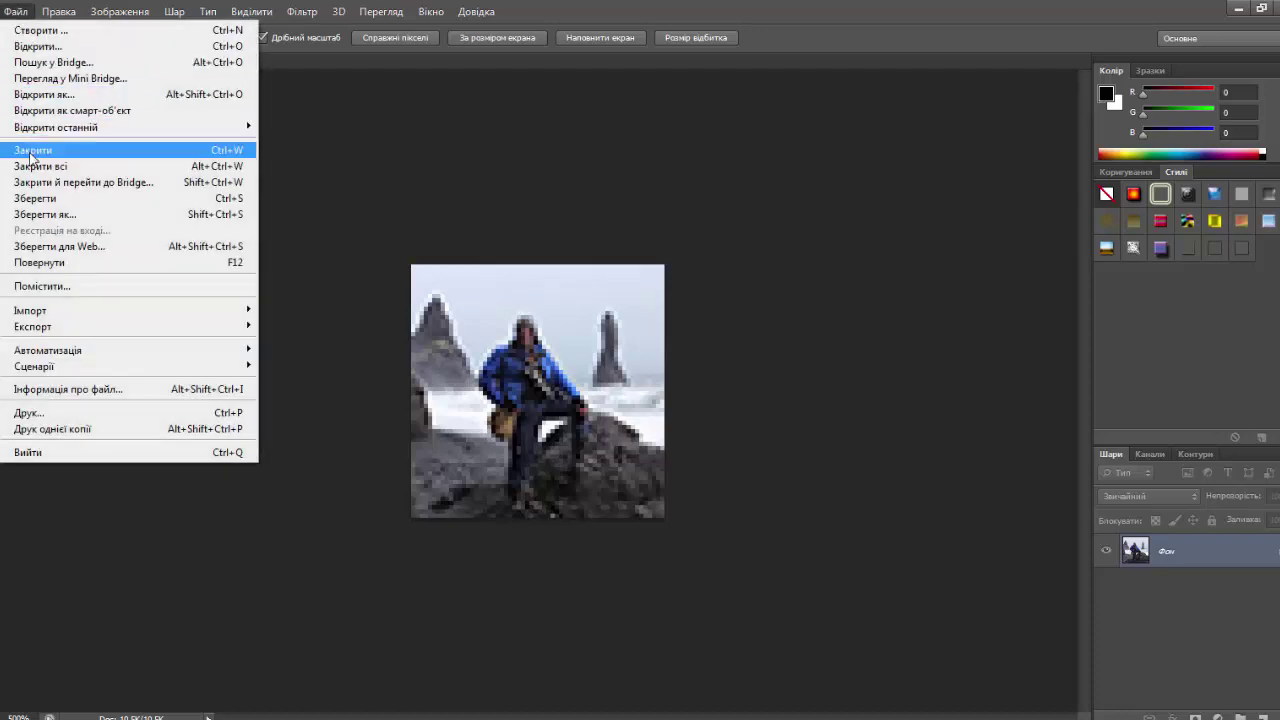
{"action": "left_click", "coordinate": [60, 216]}
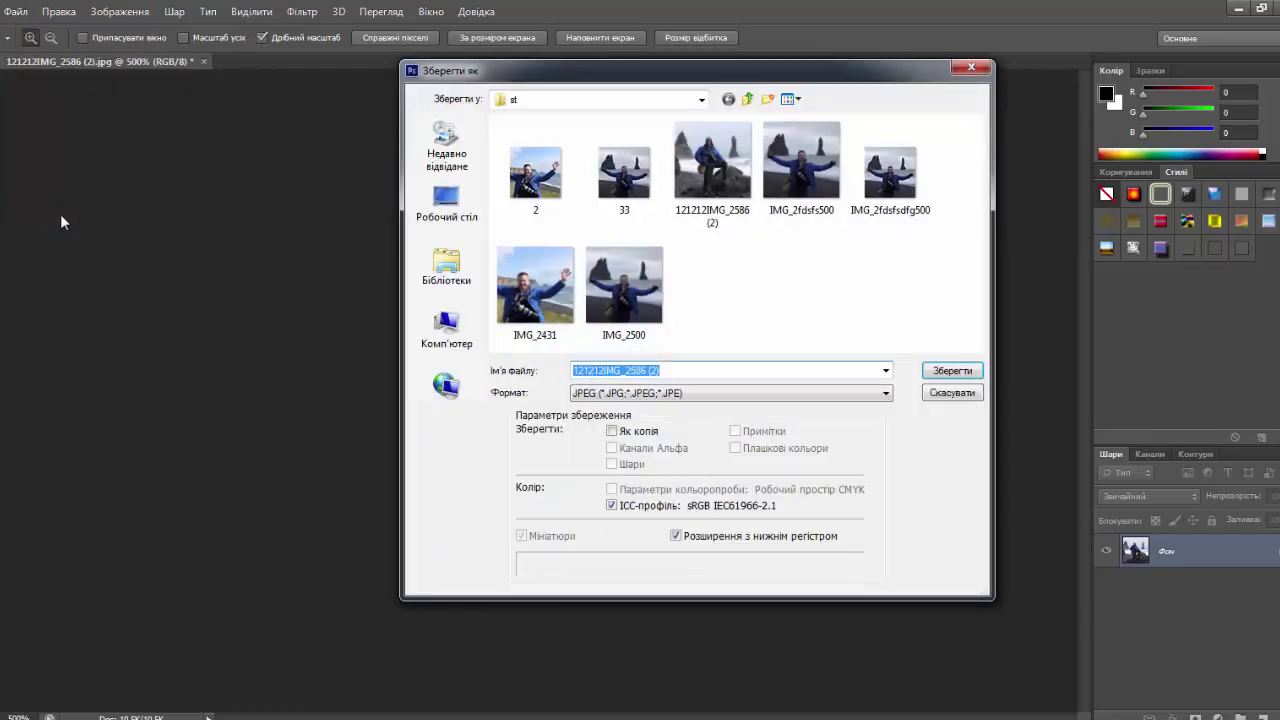
{"action": "left_click", "coordinate": [966, 376]}
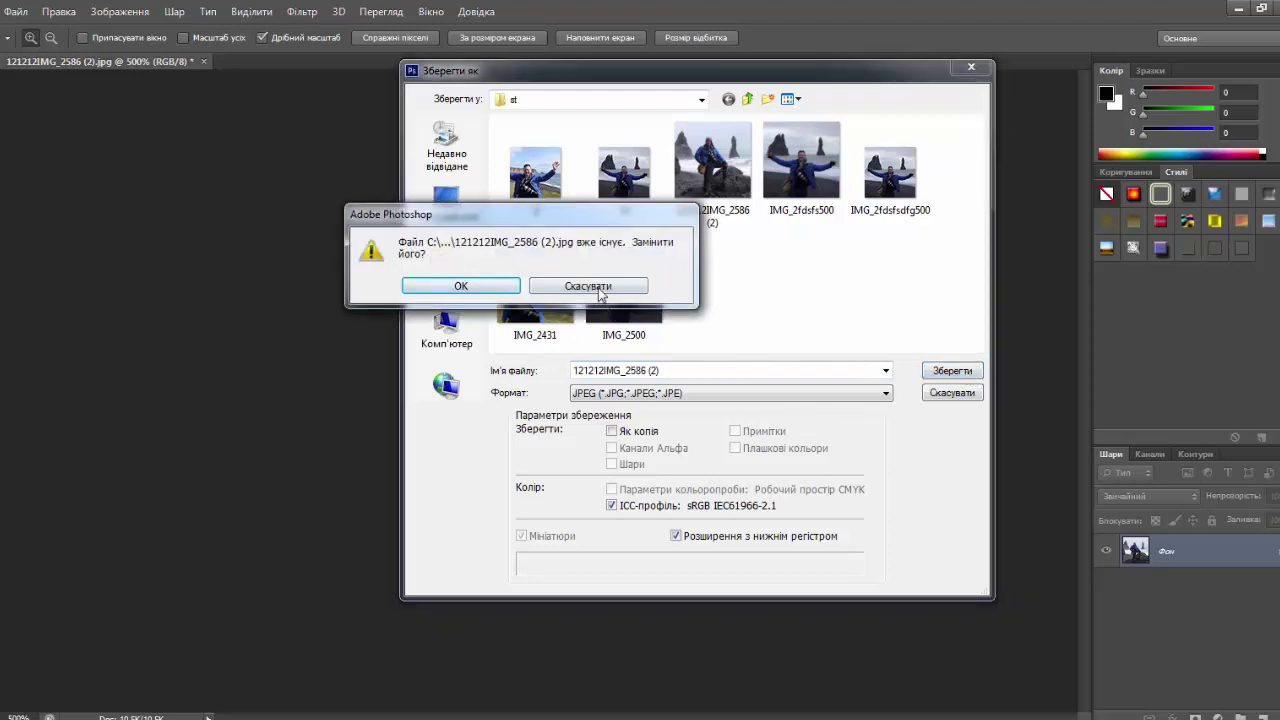
{"action": "left_click", "coordinate": [598, 288]}
{"action": "left_click", "coordinate": [577, 372]}
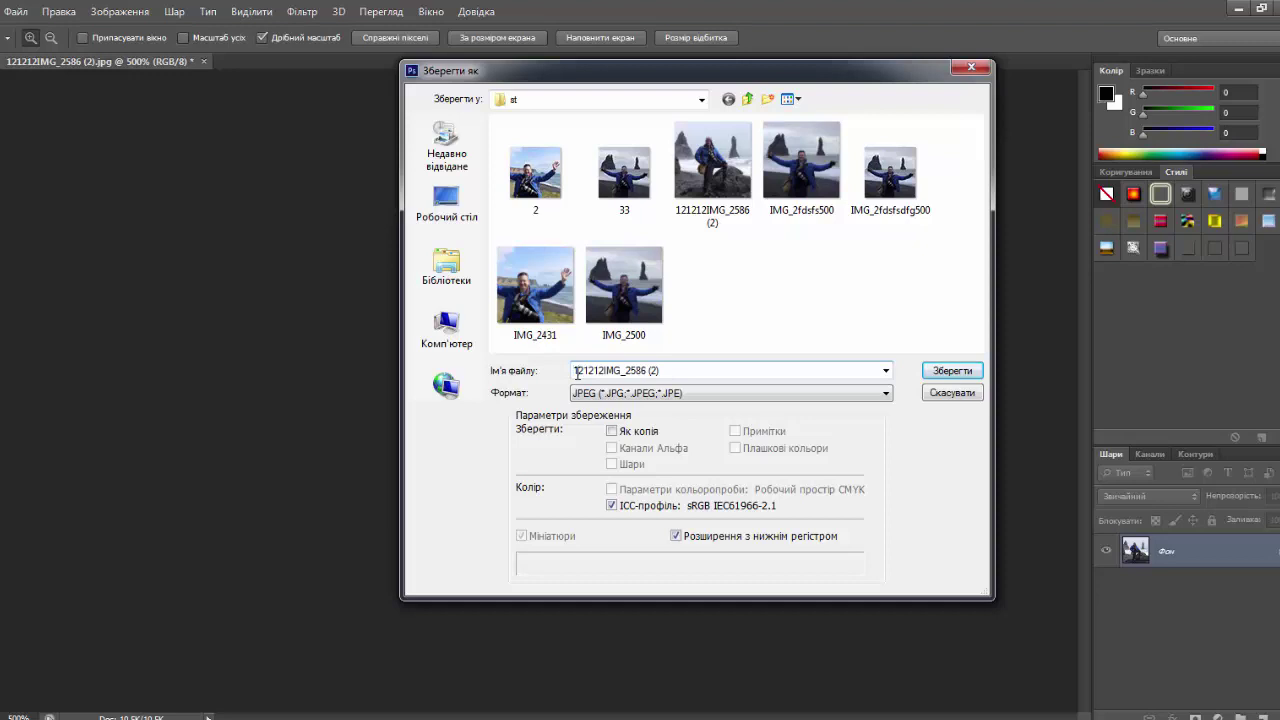
{"action": "type", "text": "2222"}
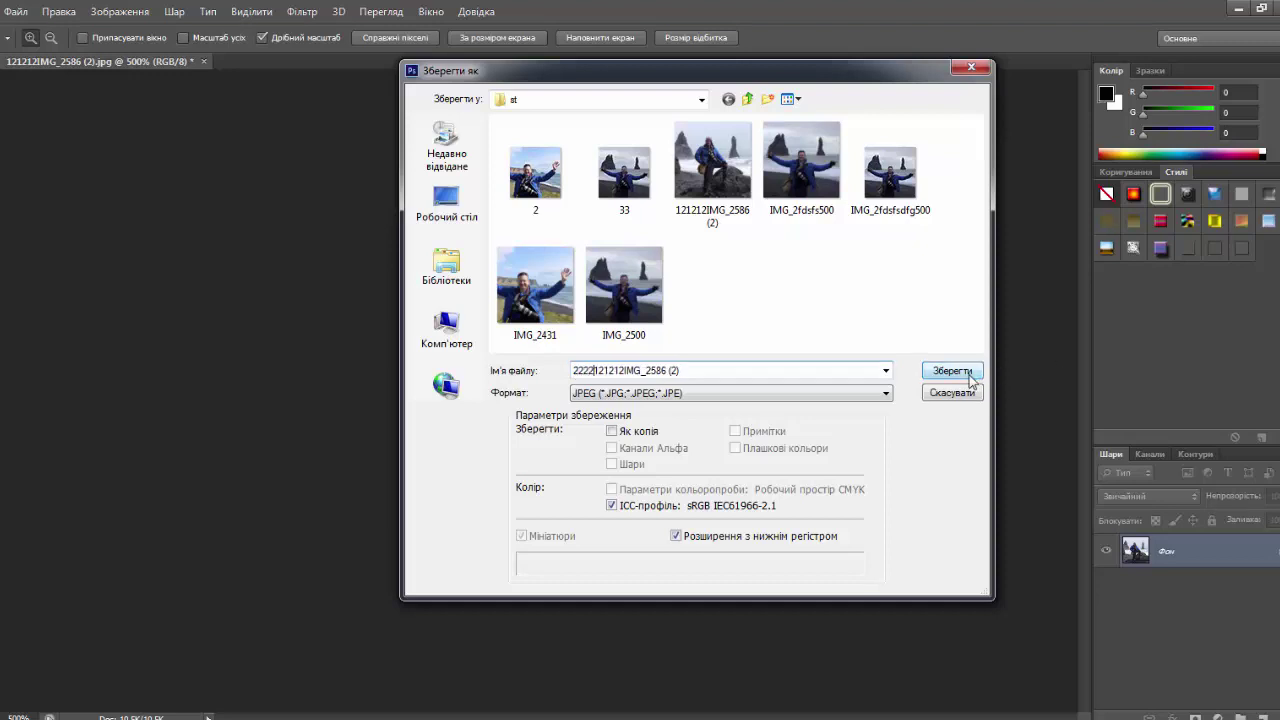
{"action": "left_click", "coordinate": [966, 373]}
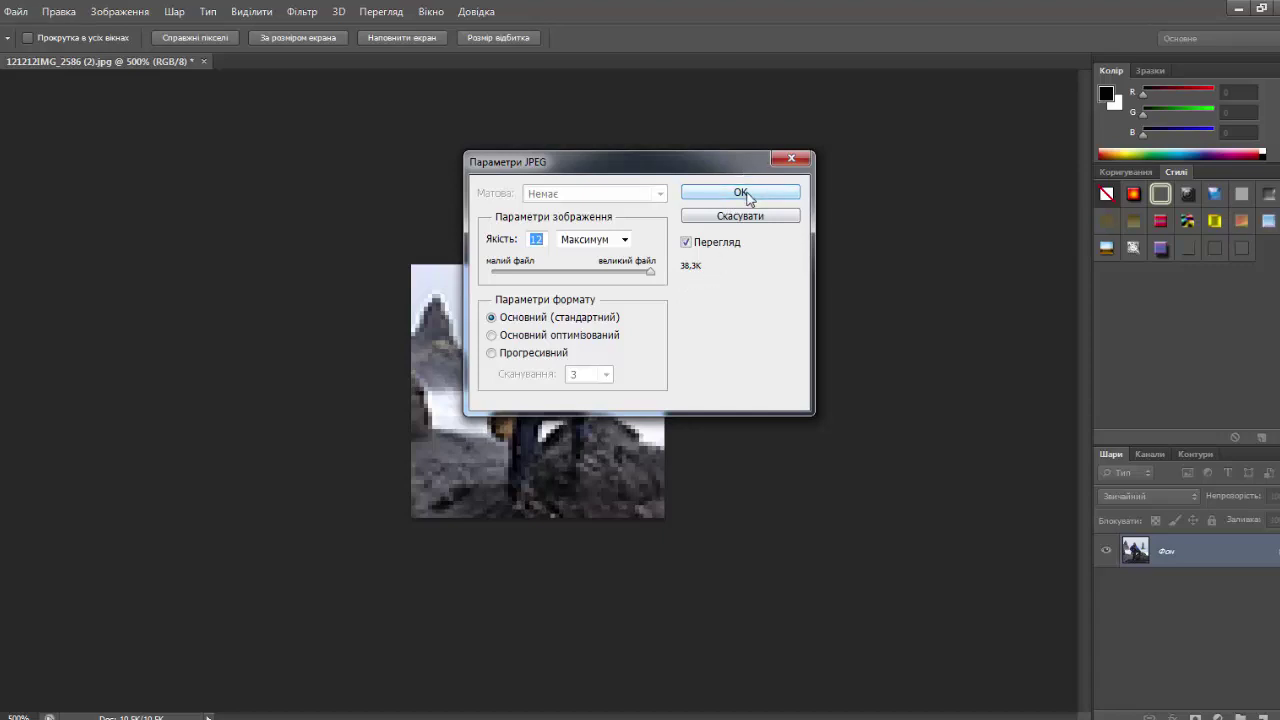
{"action": "left_click", "coordinate": [747, 196]}
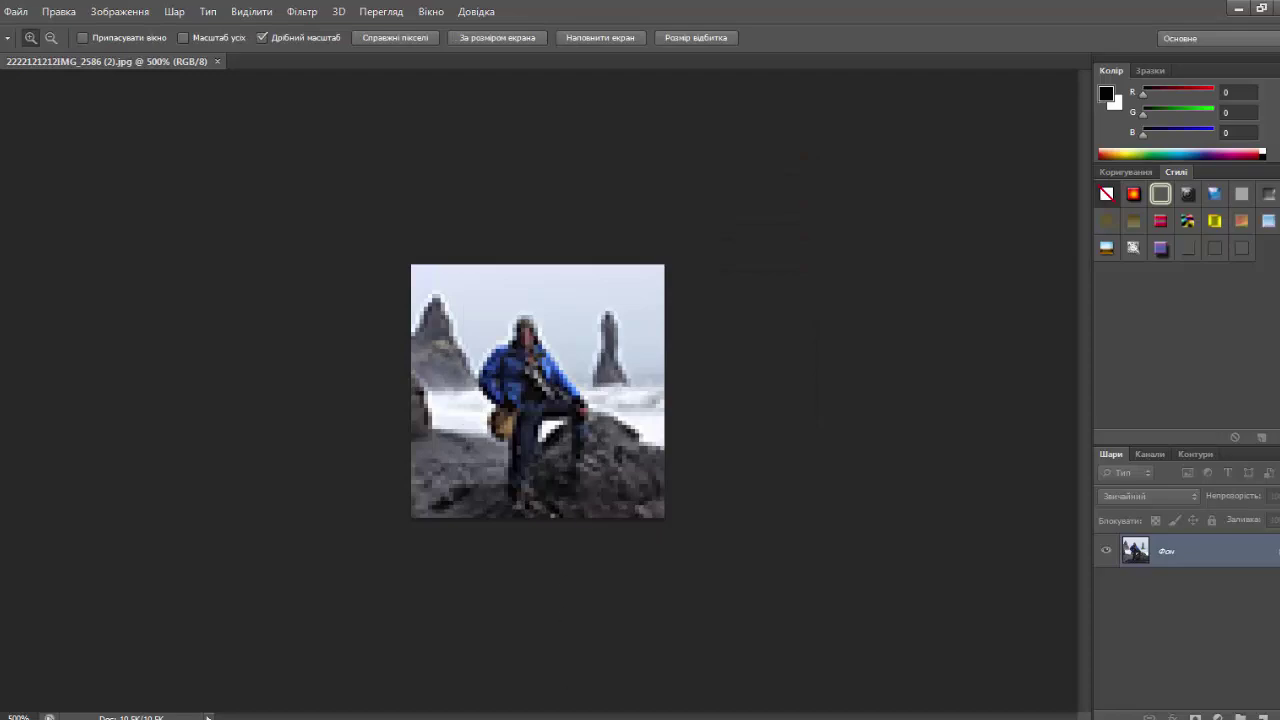
{"action": "left_click", "coordinate": [1239, 7]}
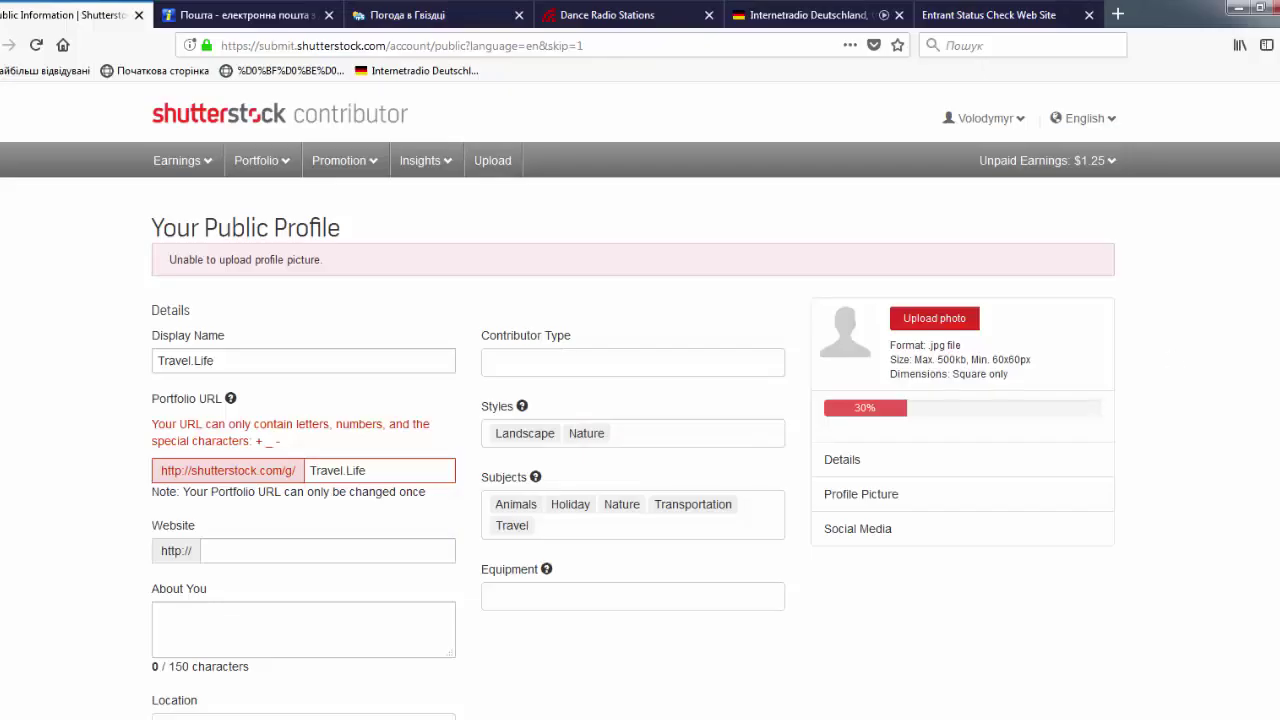
Reload the profile page and upload the 60 × 60 JPEG from the st folder as profile picture.
{"action": "left_click", "coordinate": [35, 45]}
{"action": "left_click", "coordinate": [684, 352]}
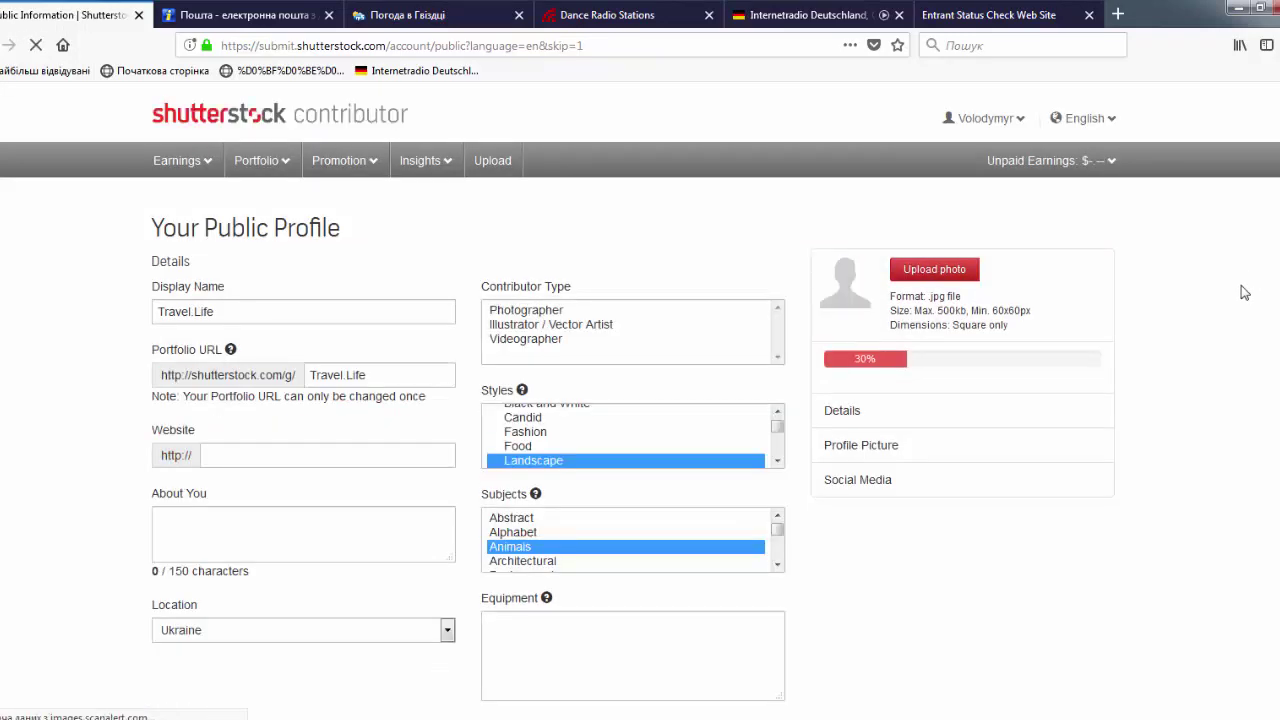
{"action": "left_click", "coordinate": [944, 271]}
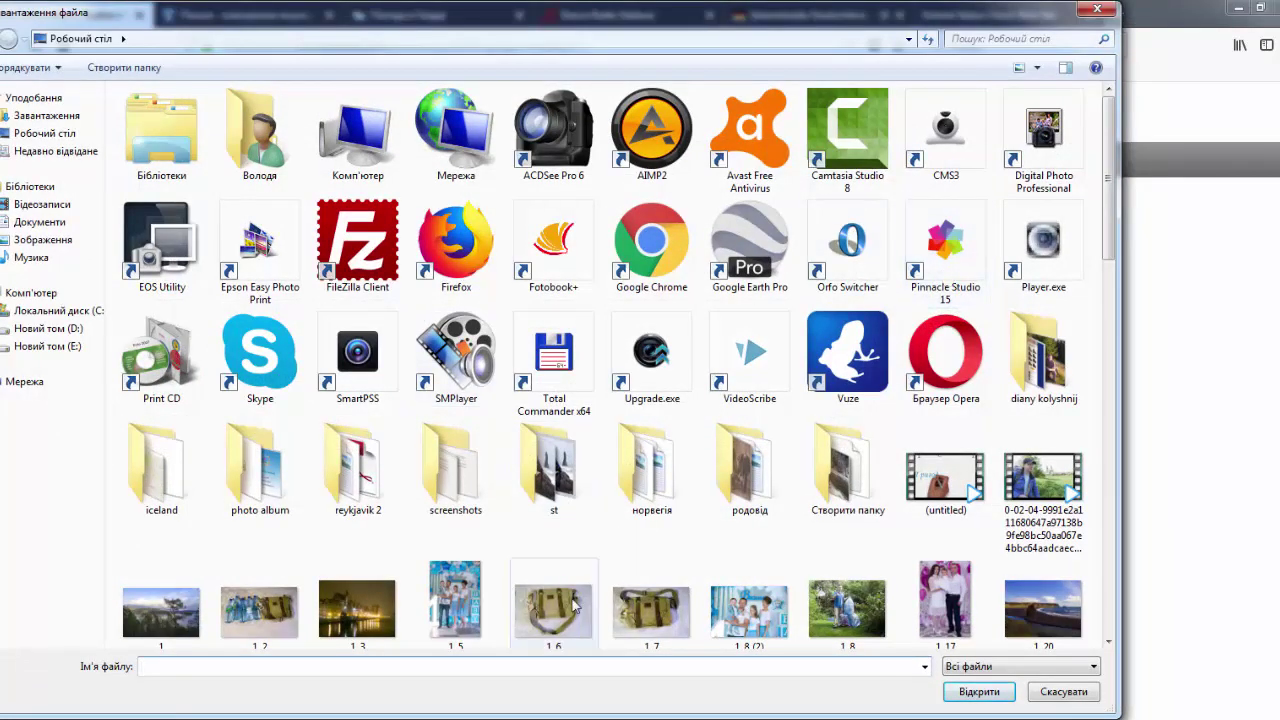
{"action": "double_click", "coordinate": [565, 485]}
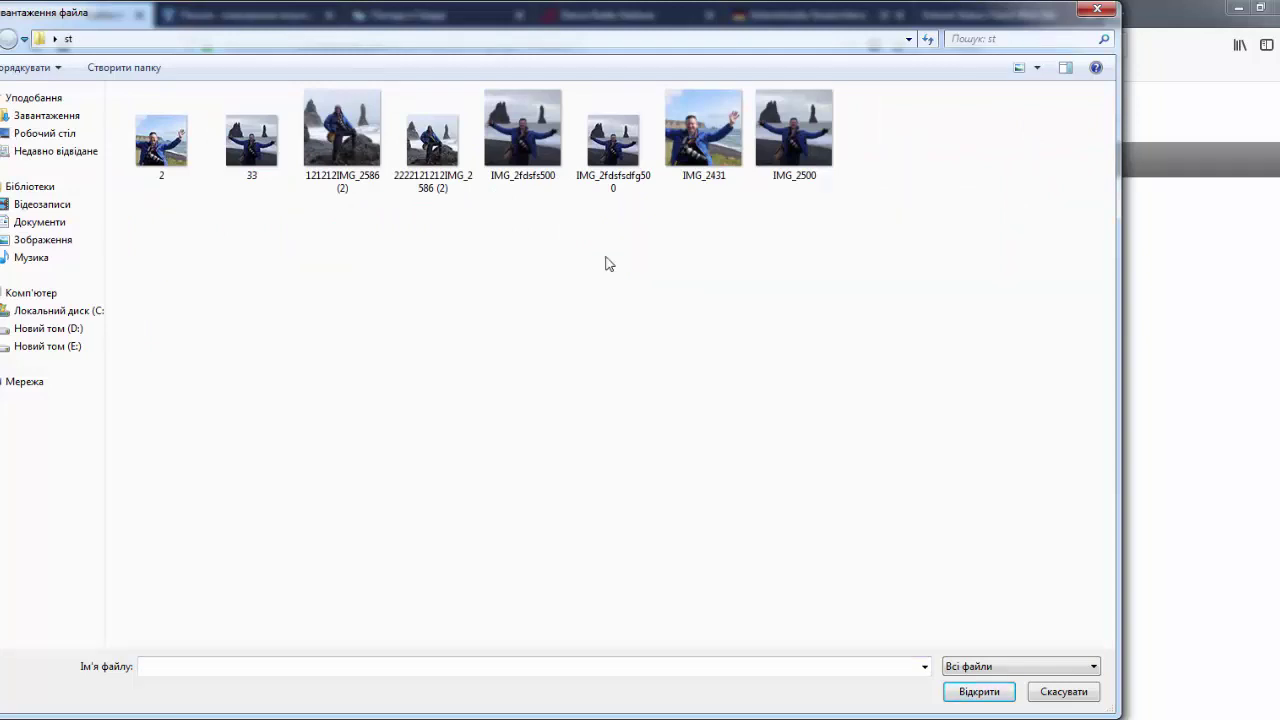
{"action": "double_click", "coordinate": [440, 150]}
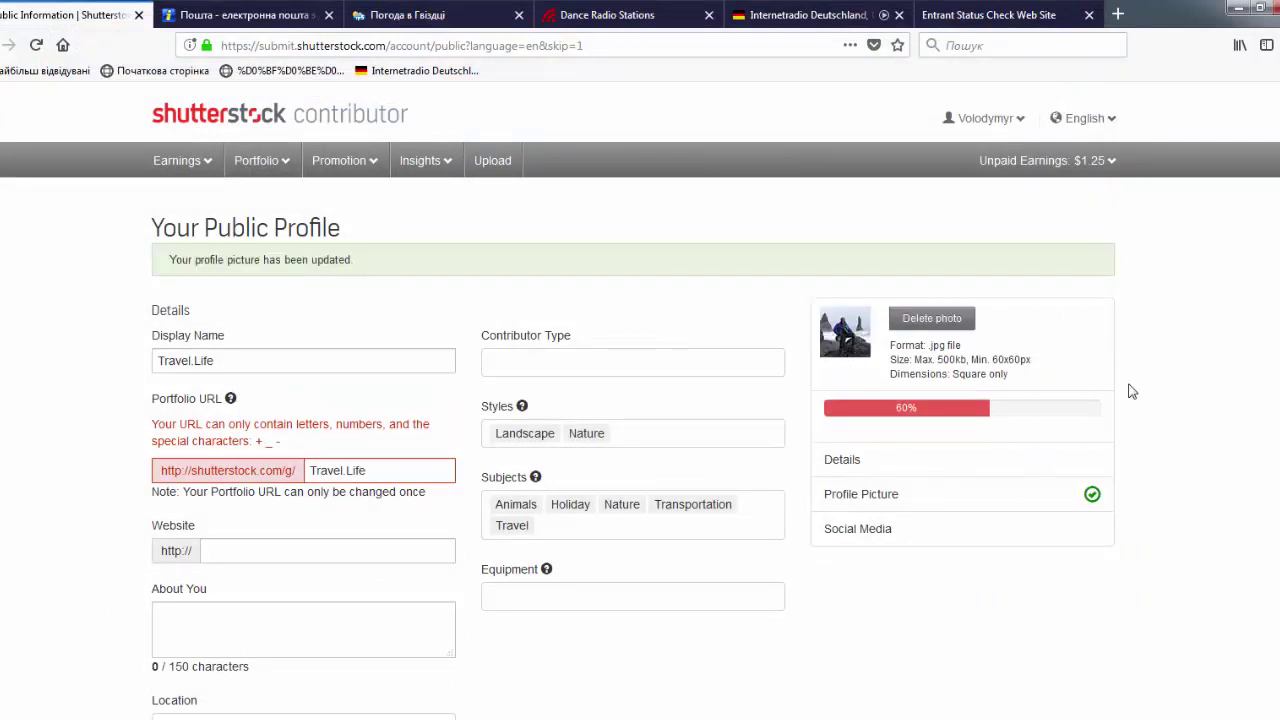
Delete the 'Travel.Life' Portfolio URL and save the public profile.
{"action": "scroll", "coordinate": [1157, 367], "scroll_direction": "down", "scroll_amount": 1}
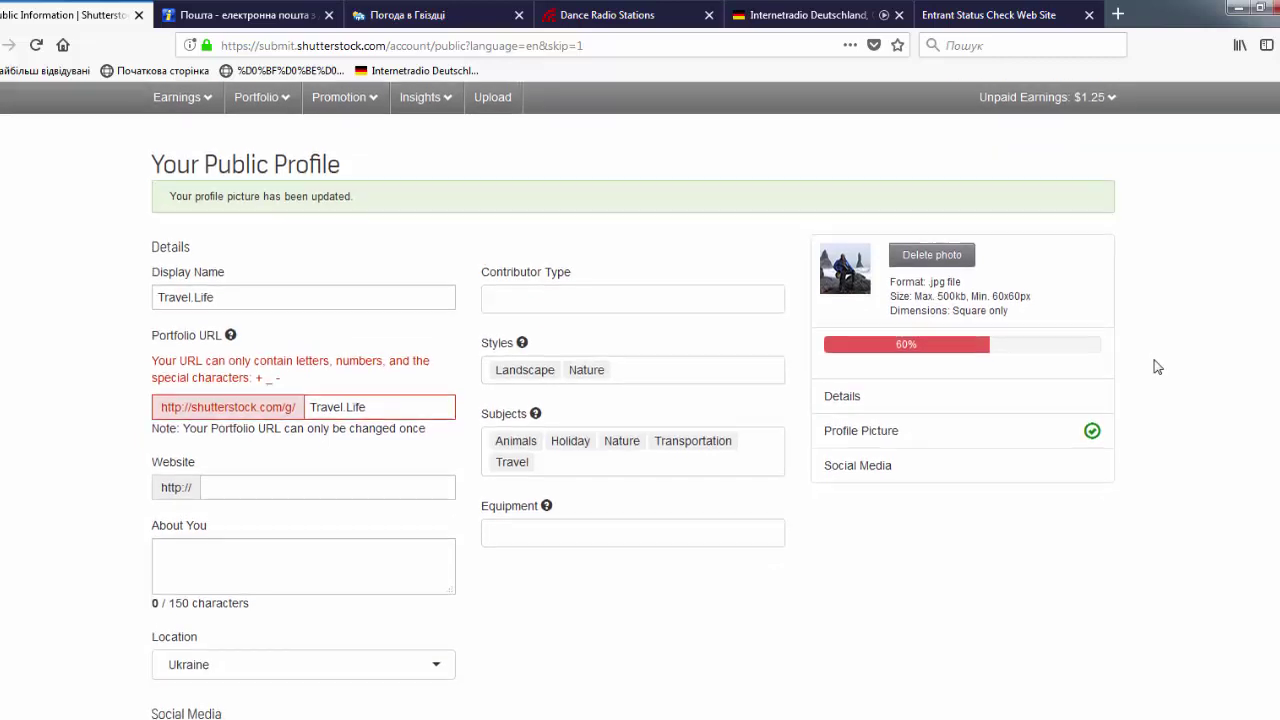
{"action": "scroll", "coordinate": [1157, 367], "scroll_direction": "down", "scroll_amount": 2}
{"action": "scroll", "coordinate": [1157, 367], "scroll_direction": "down", "scroll_amount": 1}
{"action": "scroll", "coordinate": [703, 386], "scroll_direction": "down", "scroll_amount": 2}
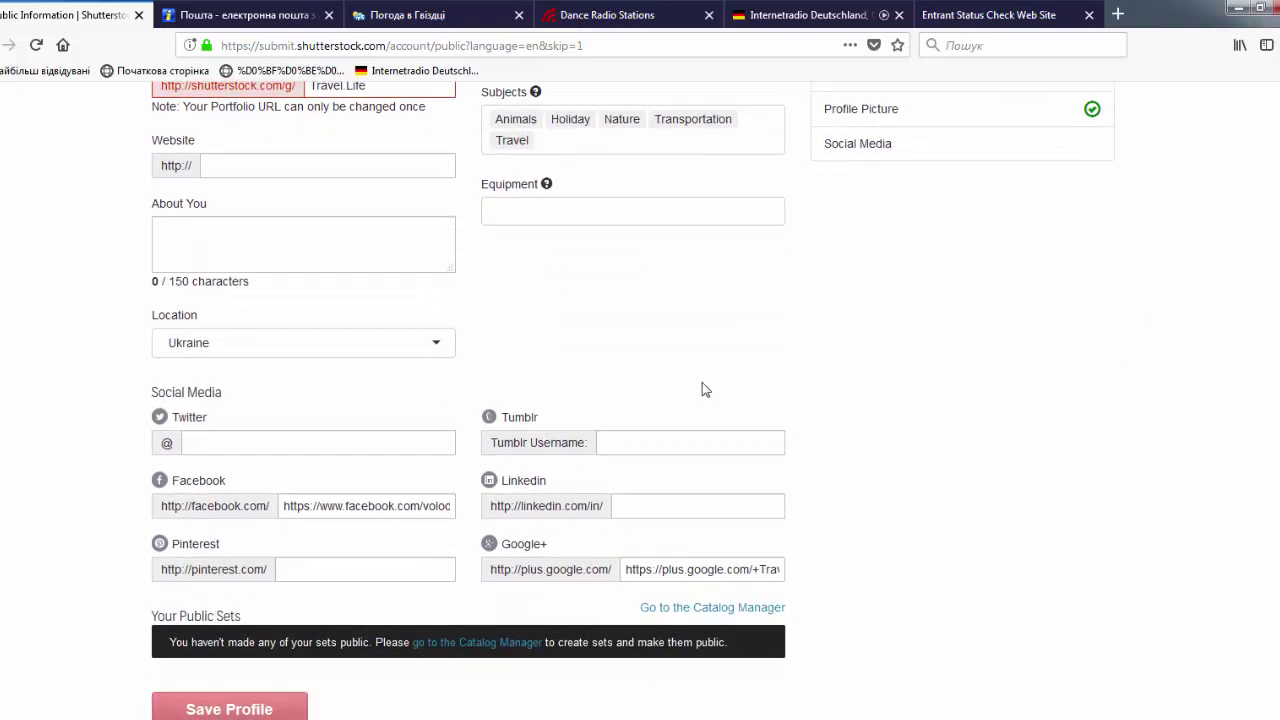
{"action": "scroll", "coordinate": [397, 220], "scroll_direction": "up", "scroll_amount": 3}
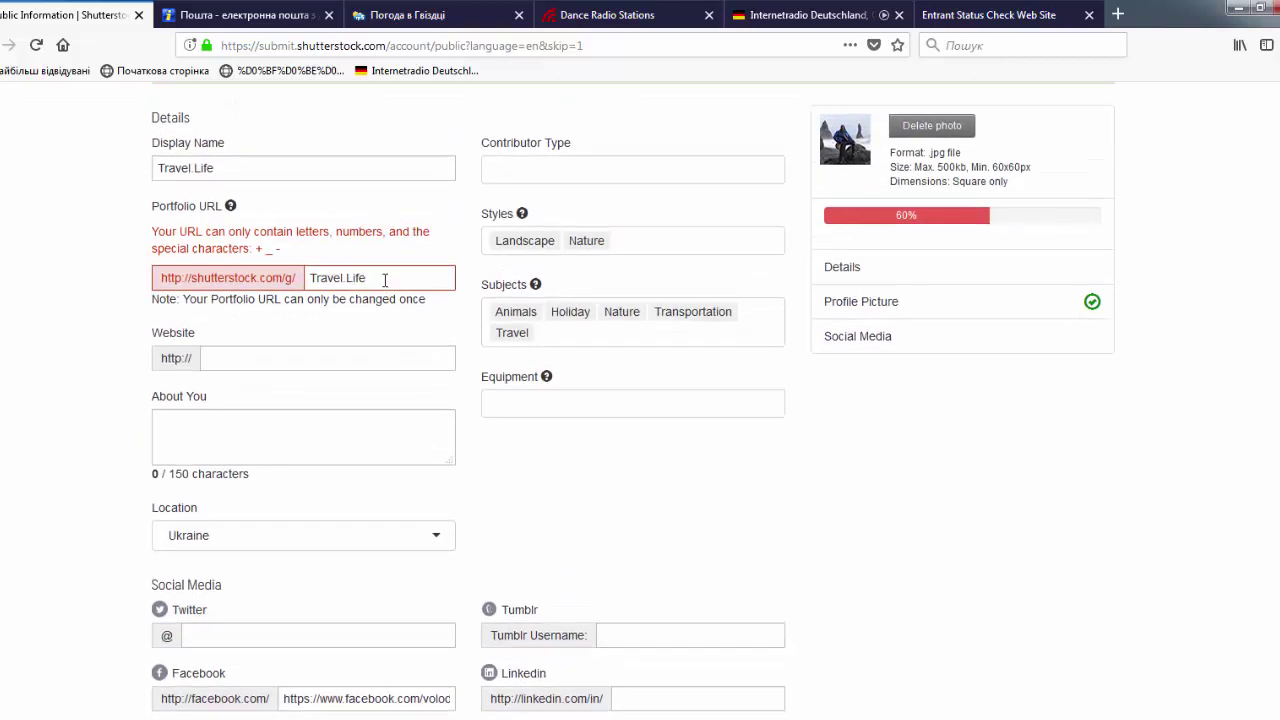
{"action": "left_click_drag", "start_coordinate": [386, 277], "coordinate": [268, 272]}
{"action": "key", "text": "BackSpace"}
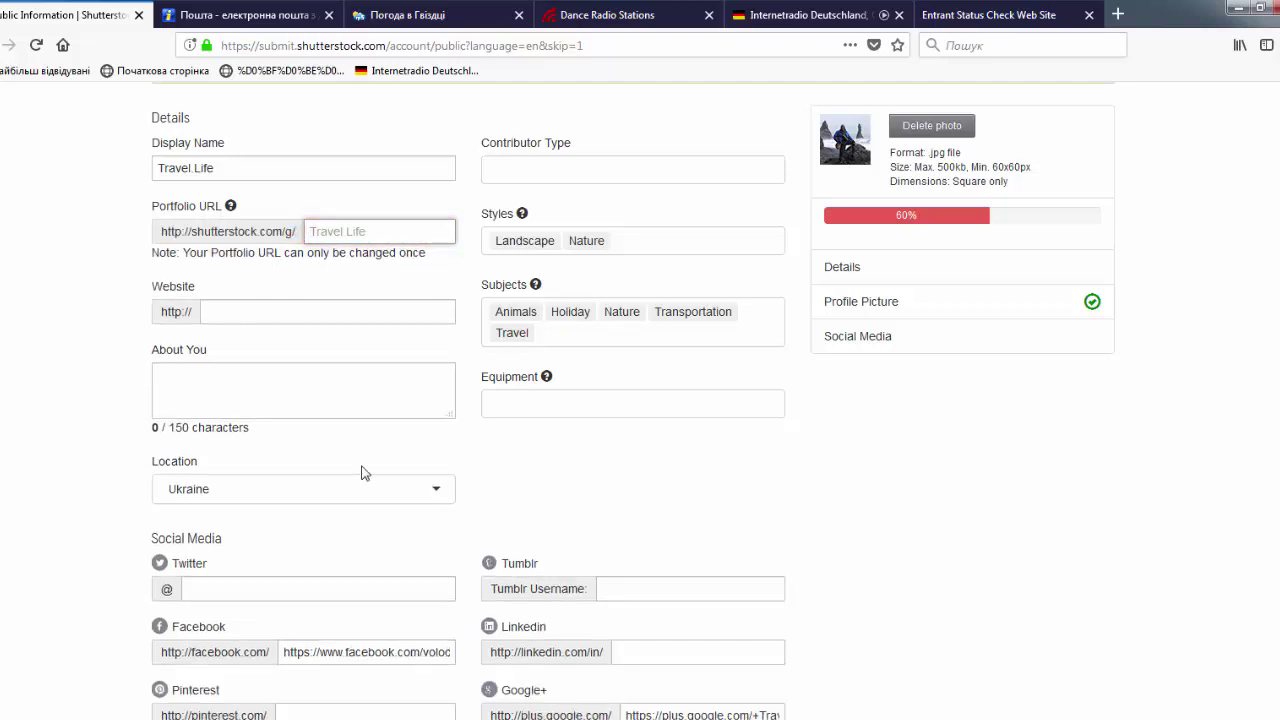
{"action": "scroll", "coordinate": [363, 474], "scroll_direction": "down", "scroll_amount": 5}
{"action": "left_click", "coordinate": [268, 473]}
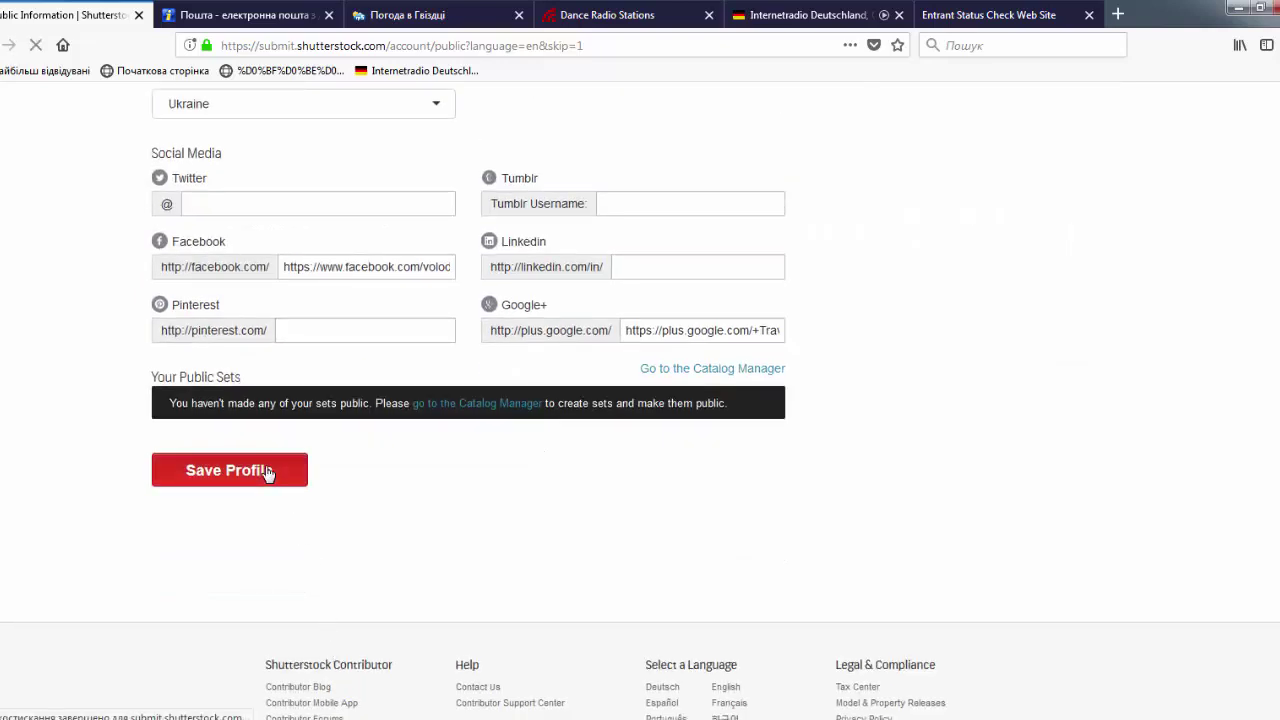